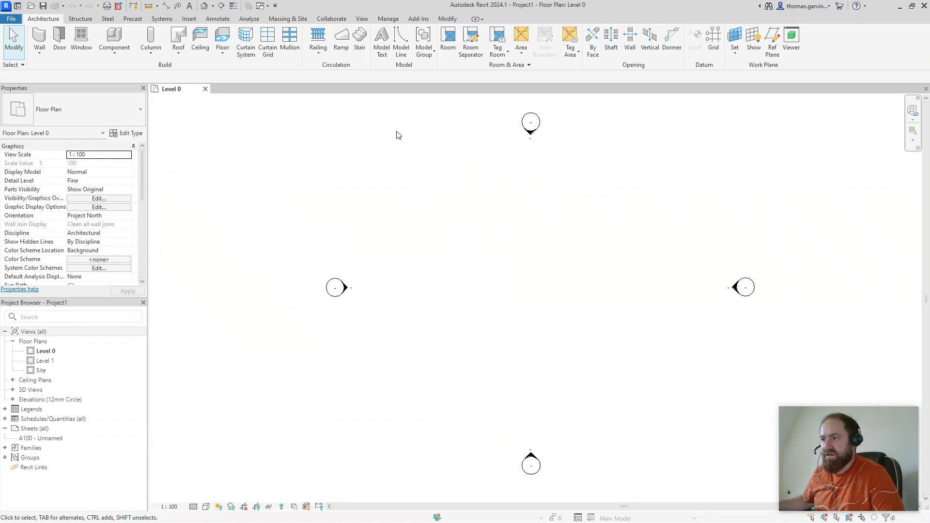
Step: Show the Manage tab, select the Level 1 plan, and review its Type Properties without changes
left_click(389, 19)
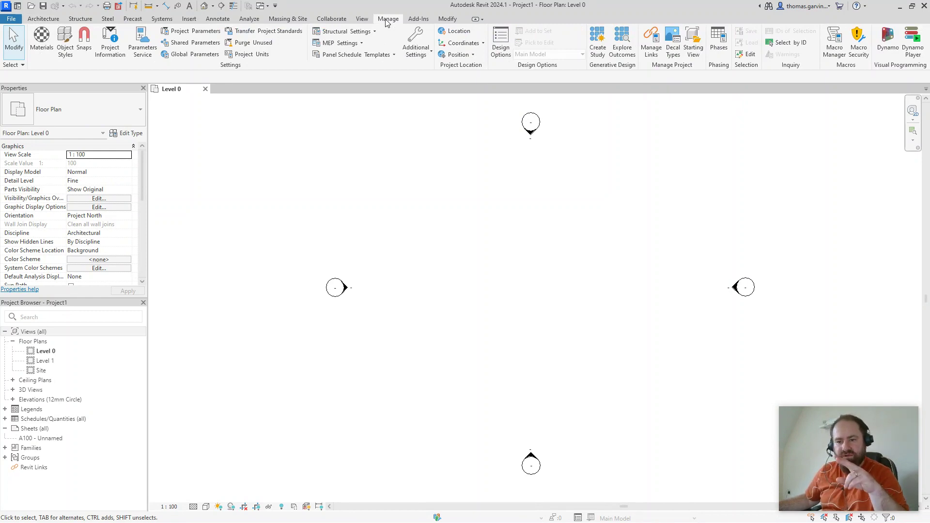
left_click(44, 361)
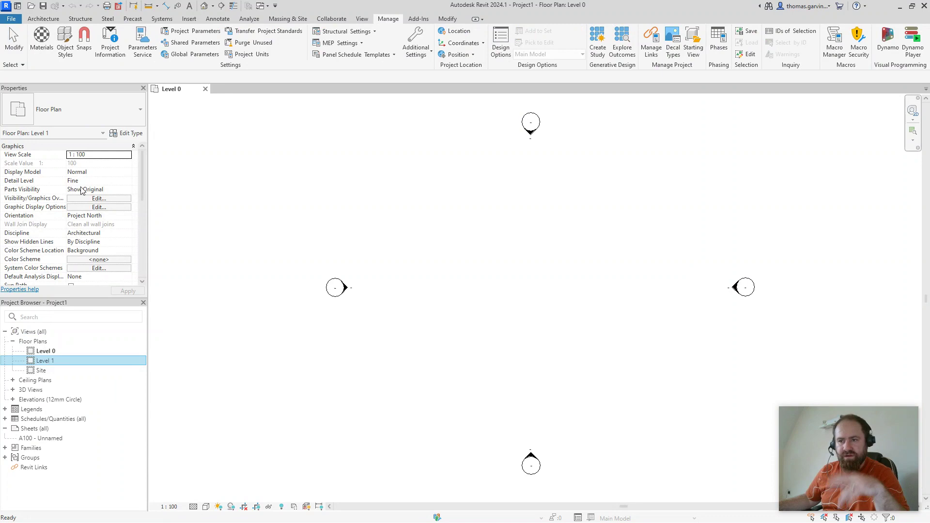
scroll(84, 189, "down", 3)
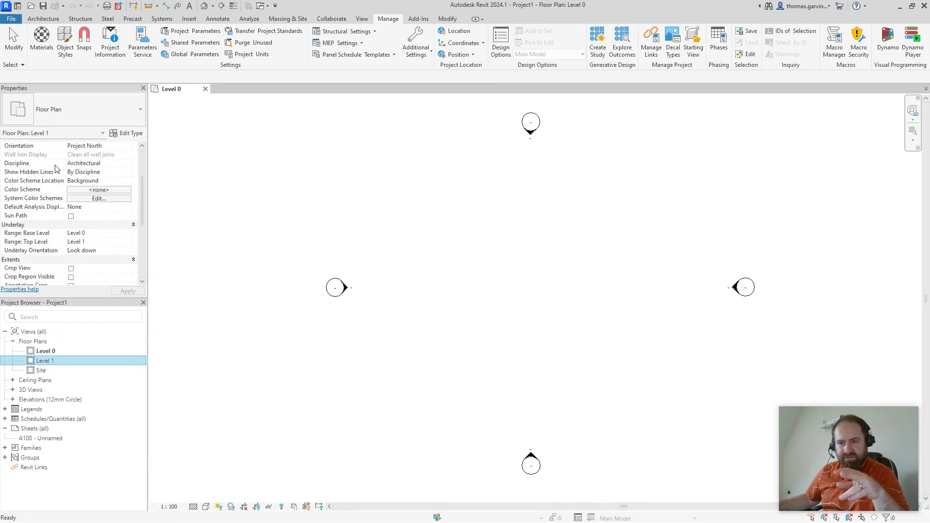
scroll(17, 208, "down", 6)
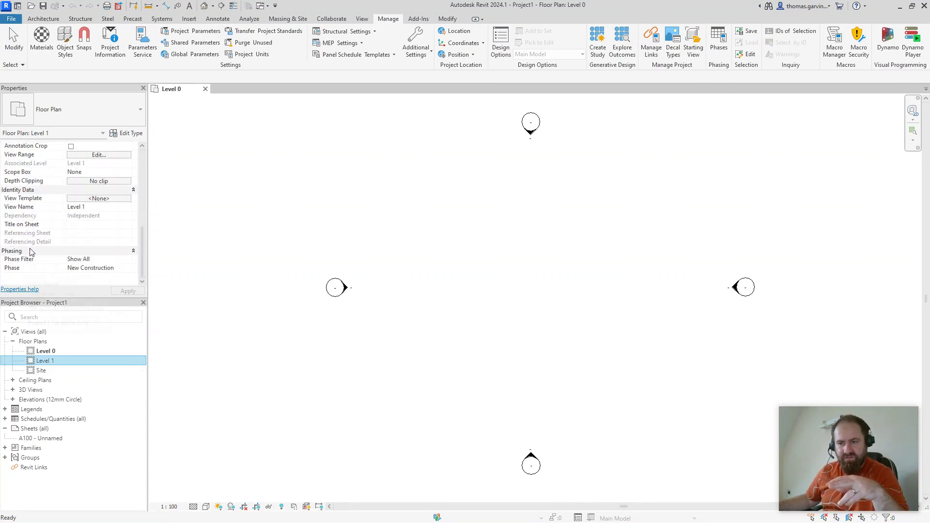
left_click(126, 133)
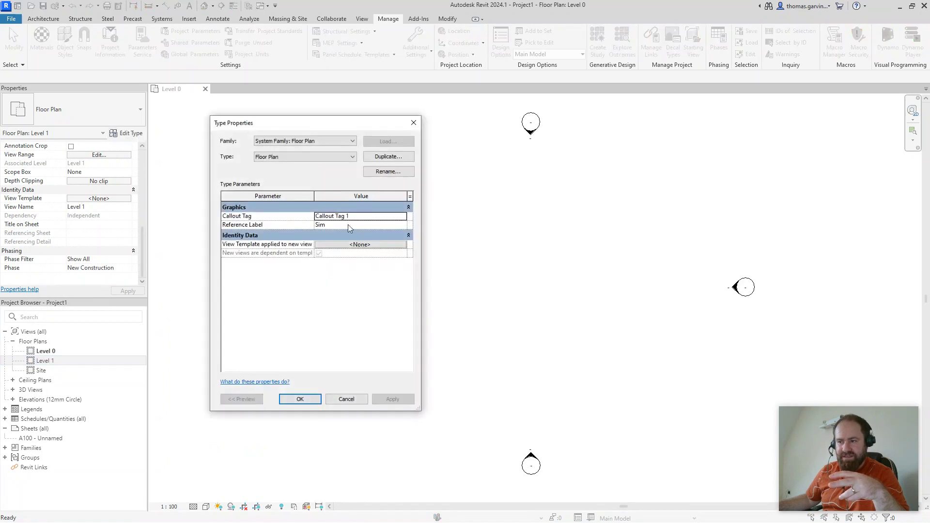
left_click(413, 122)
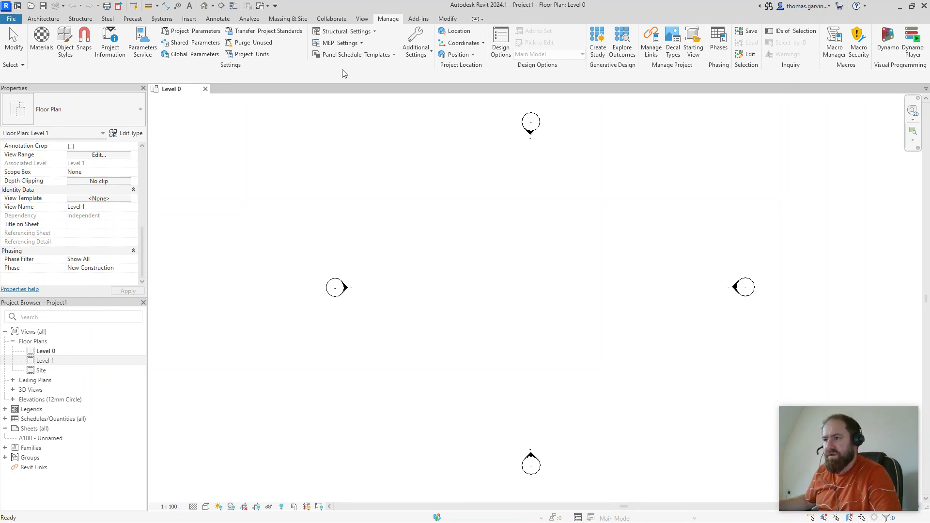
Step: Start a new project parameter named 'View Category' with Text data type
left_click(191, 32)
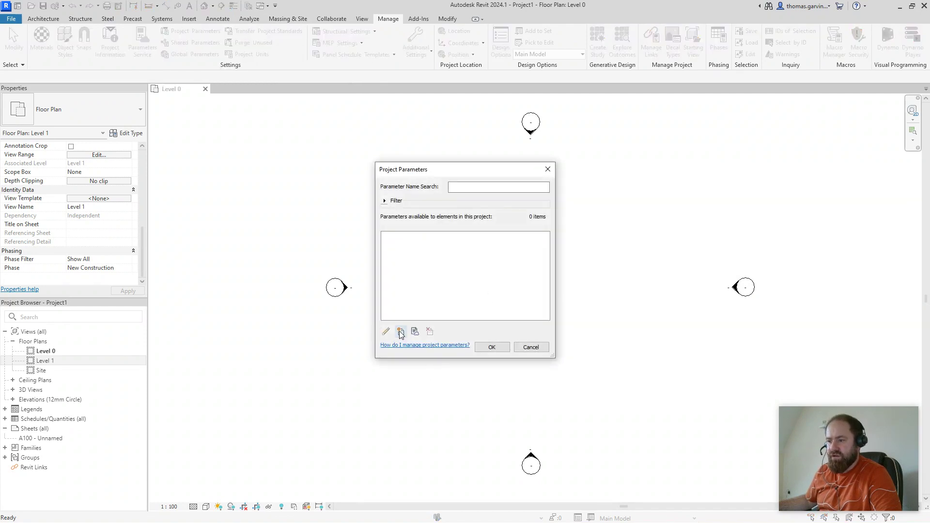
left_click(401, 331)
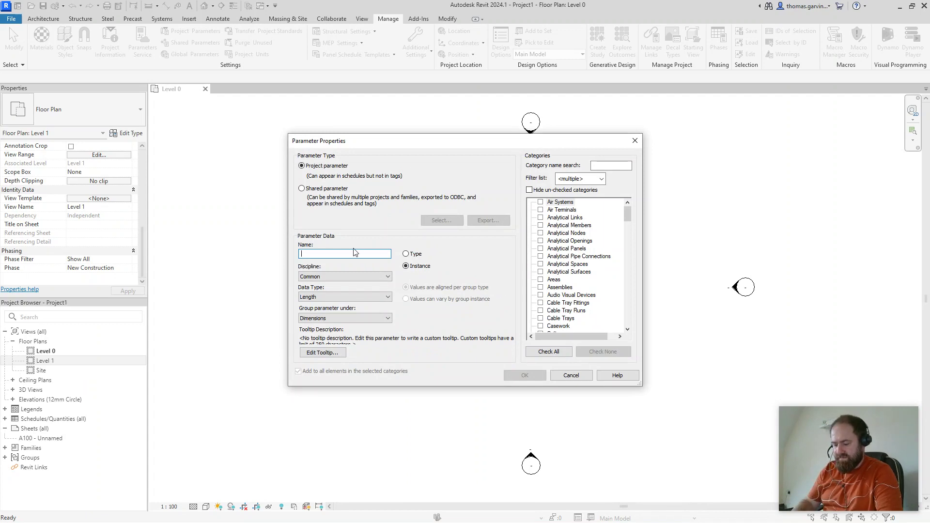
type("V")
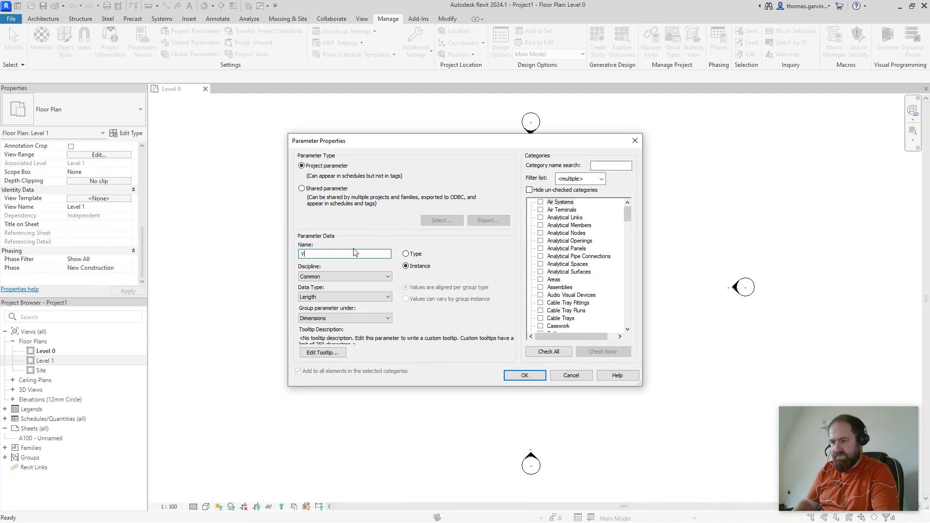
type("iew Cate")
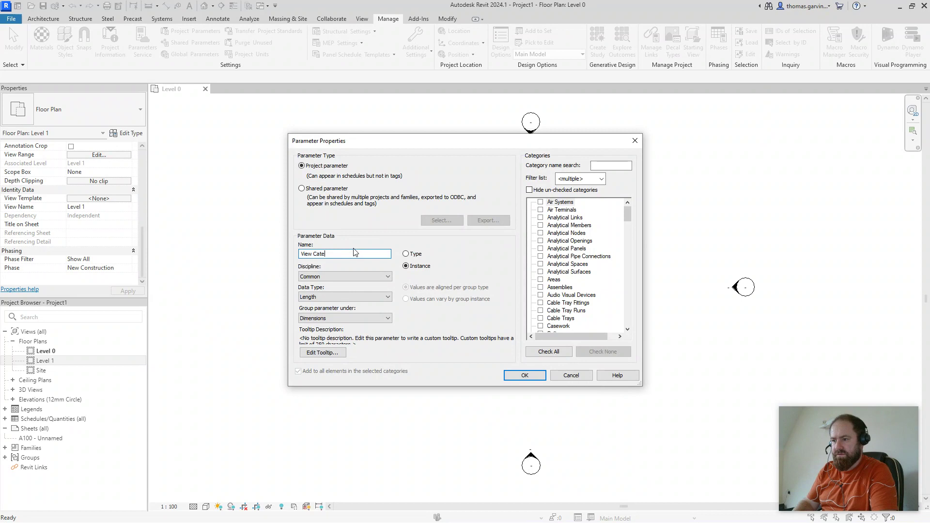
type("gory")
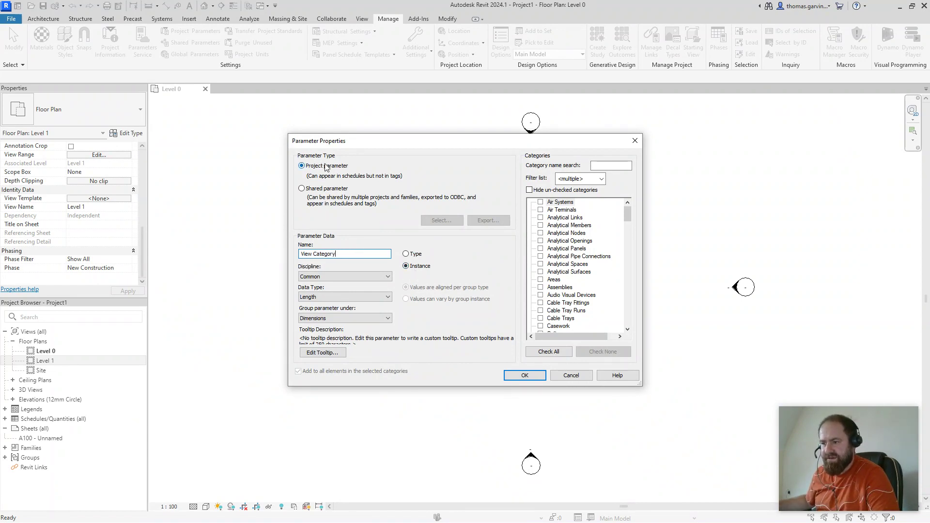
left_click(351, 297)
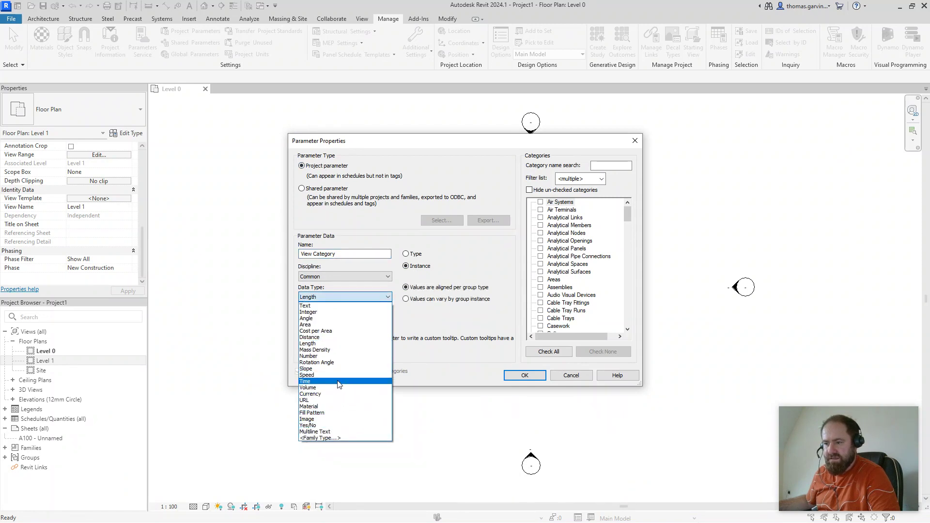
left_click(341, 306)
Step: Group it under Identity Data, apply it to Views as an instance parameter, and confirm
left_click(342, 318)
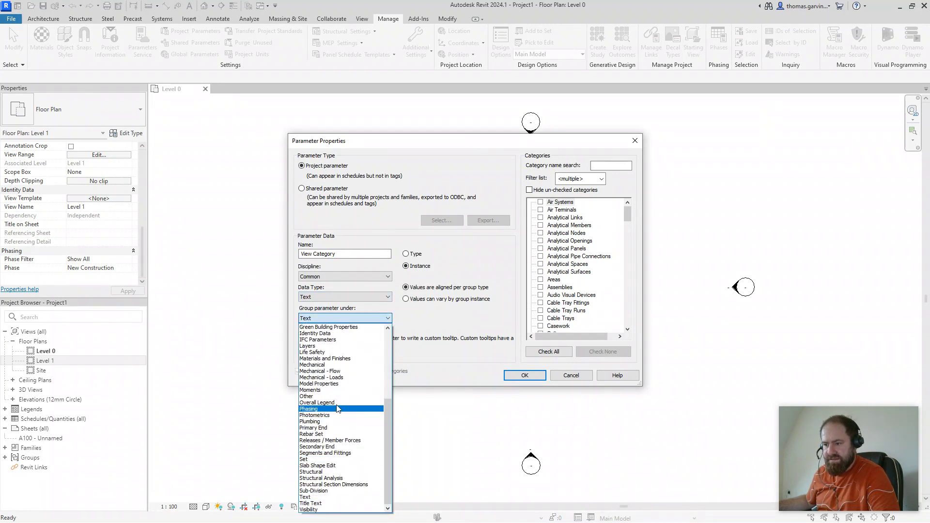
left_click(346, 334)
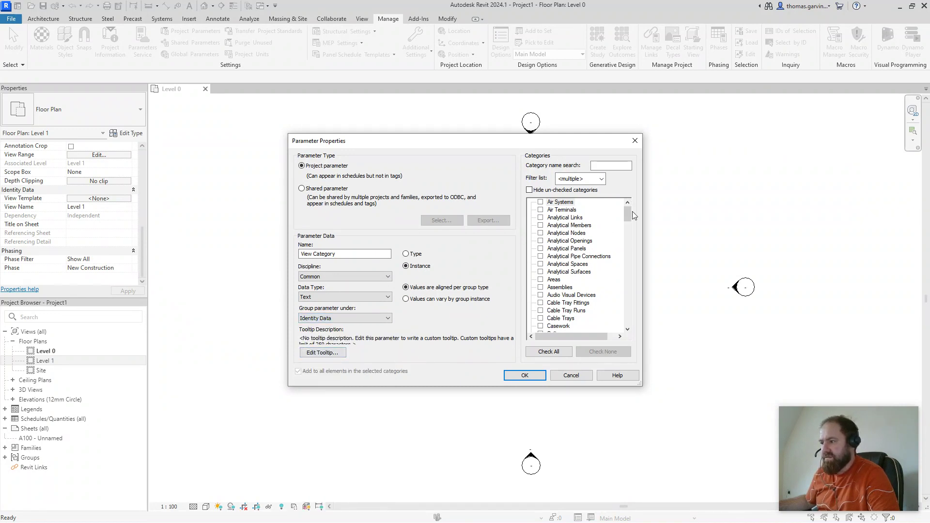
left_click_drag(630, 211, 644, 315)
left_click(541, 287)
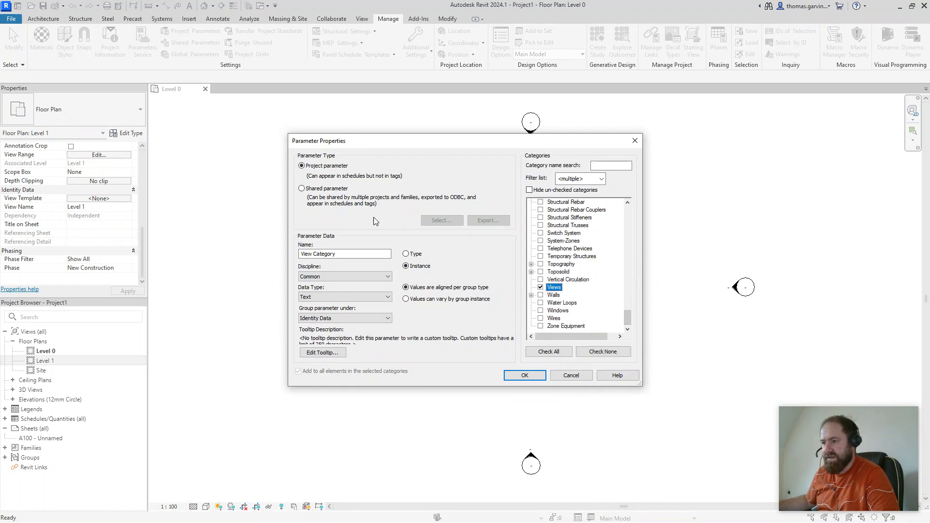
left_click(338, 253)
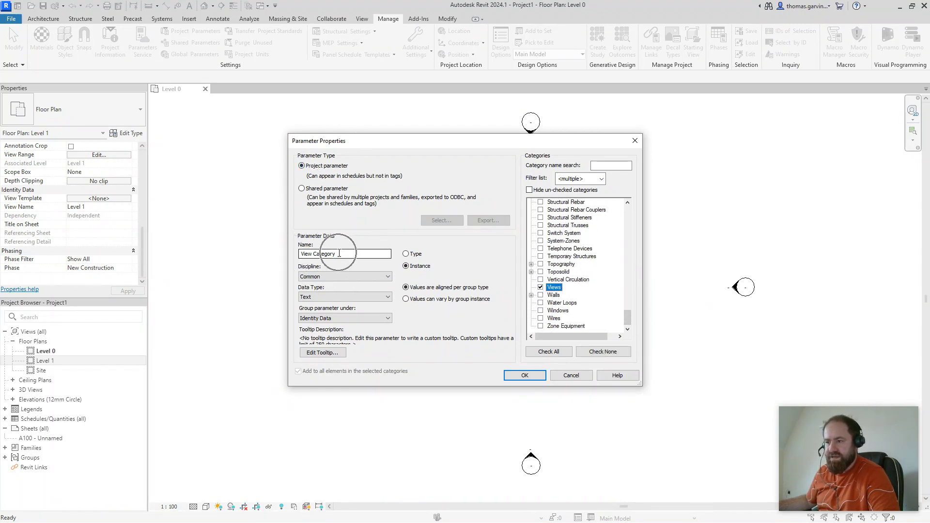
left_click(414, 268)
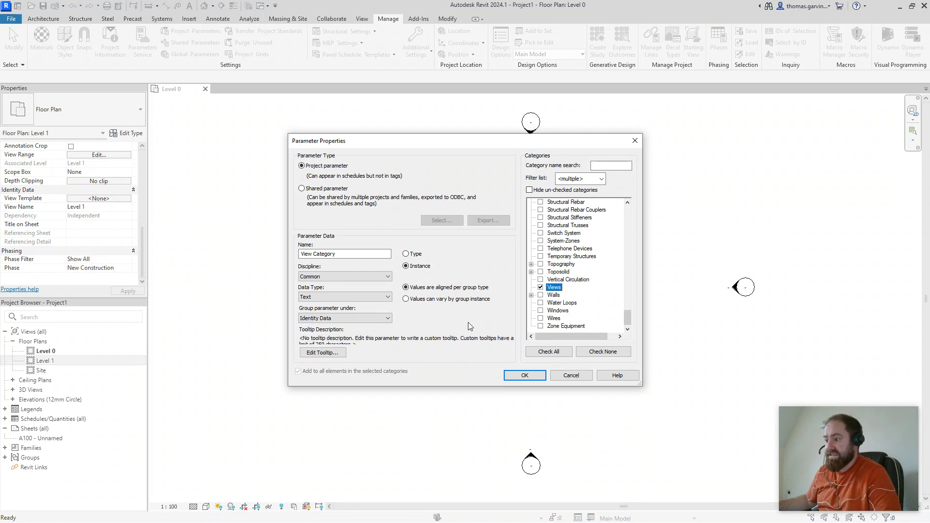
left_click(525, 376)
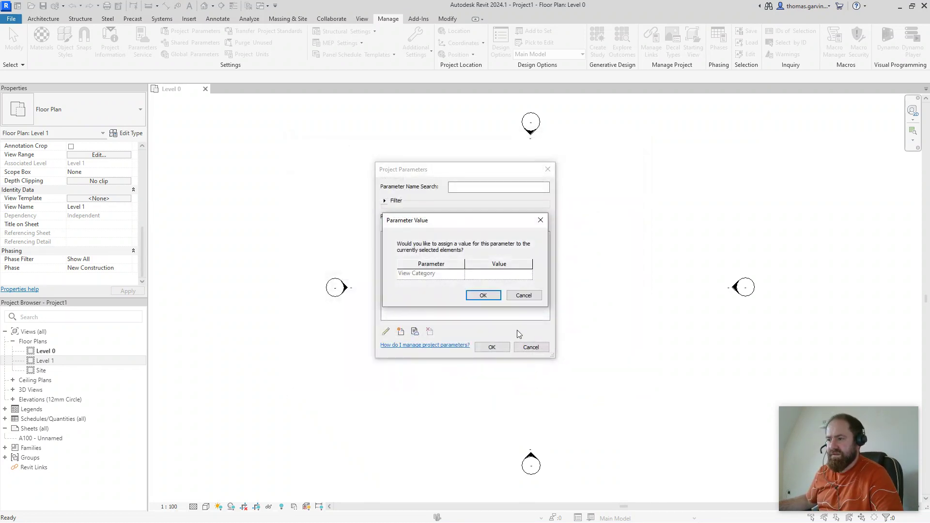
Step: Dismiss the value prompt and start a 'Sub Category' parameter applied to the Views category
left_click(483, 296)
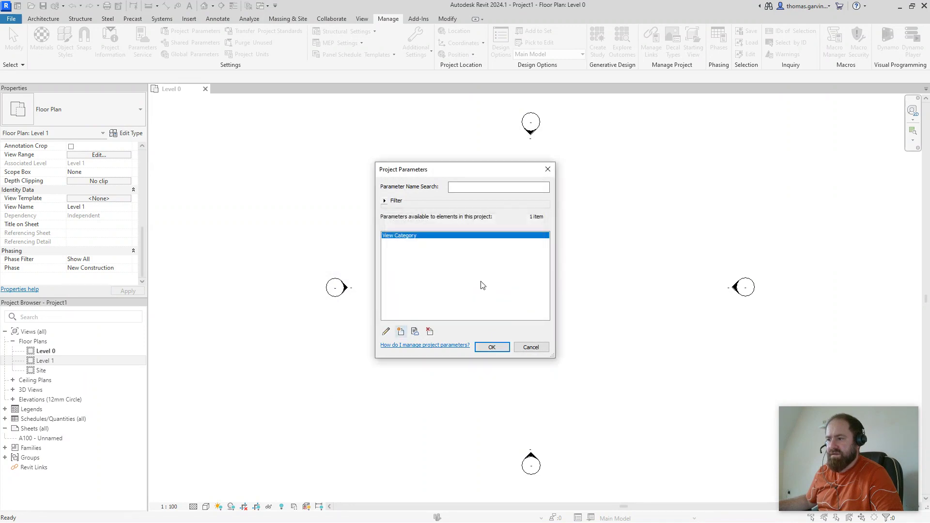
left_click(401, 332)
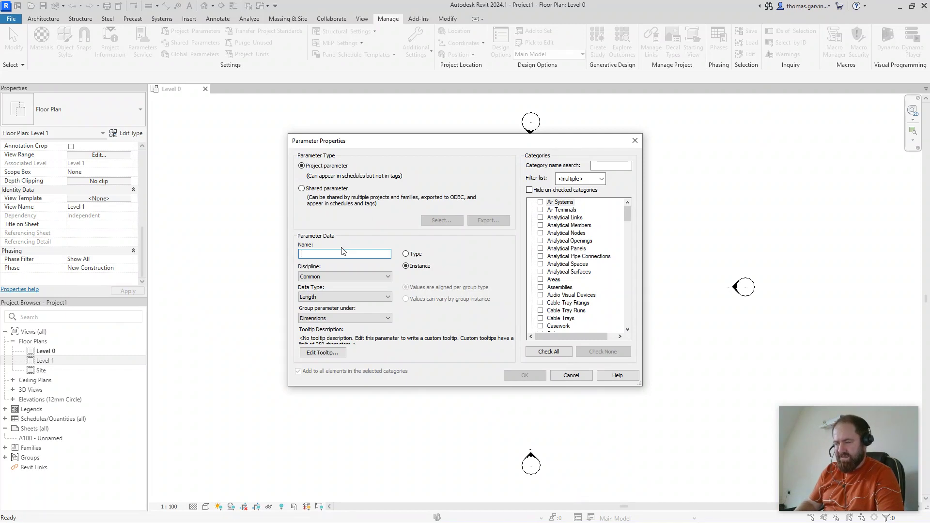
type("Sub")
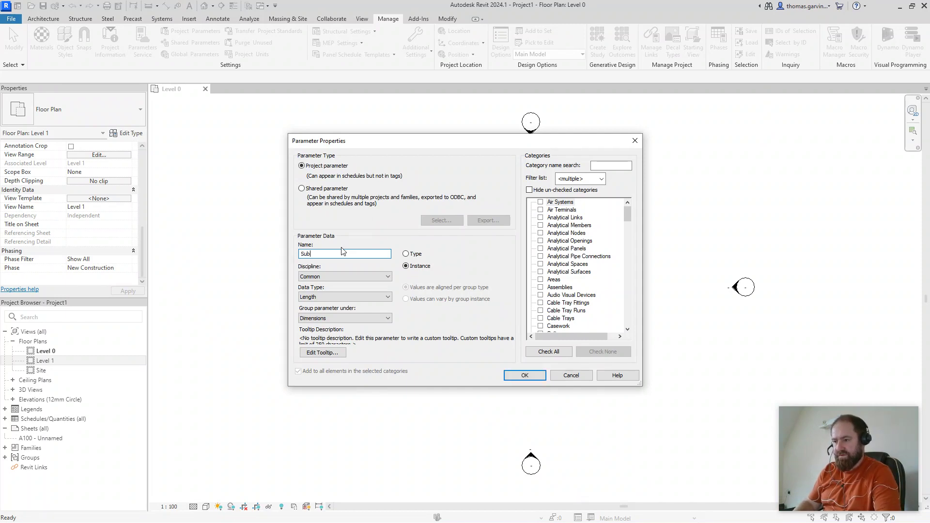
type(" Catego")
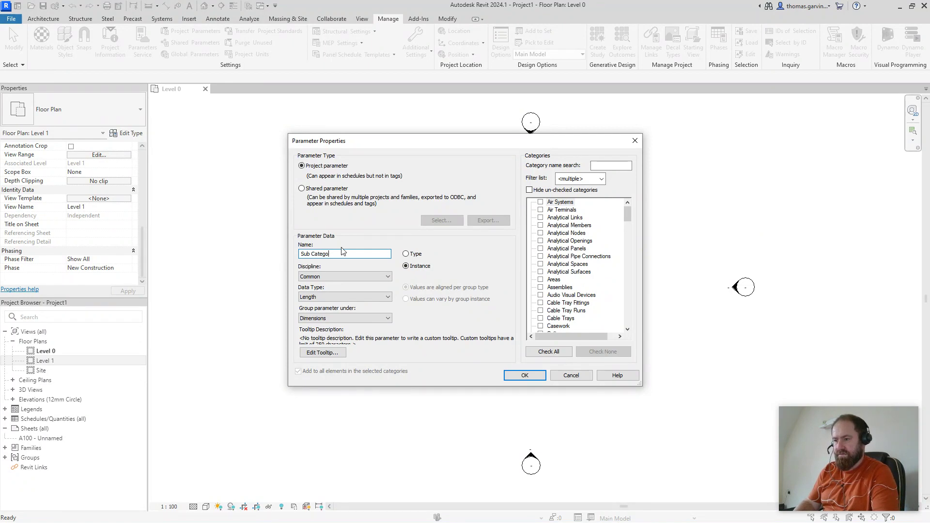
type("ry")
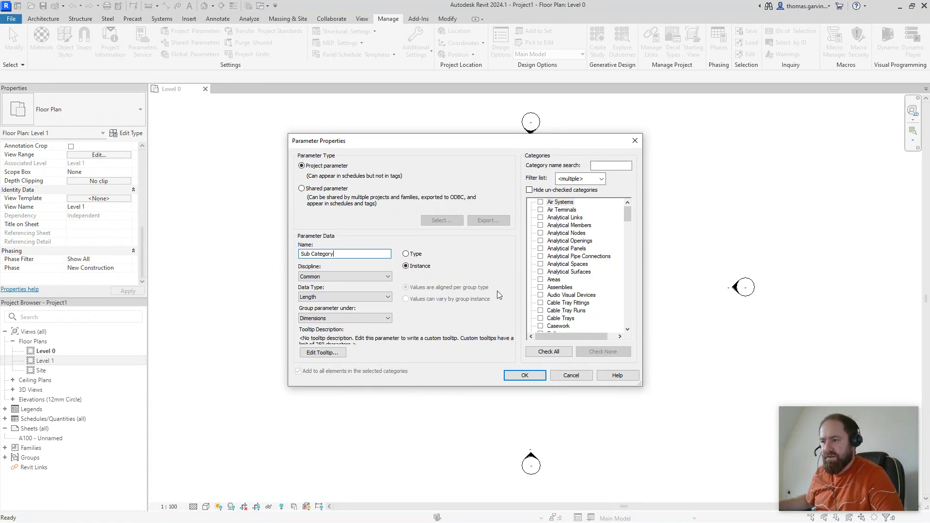
left_click_drag(627, 215, 628, 320)
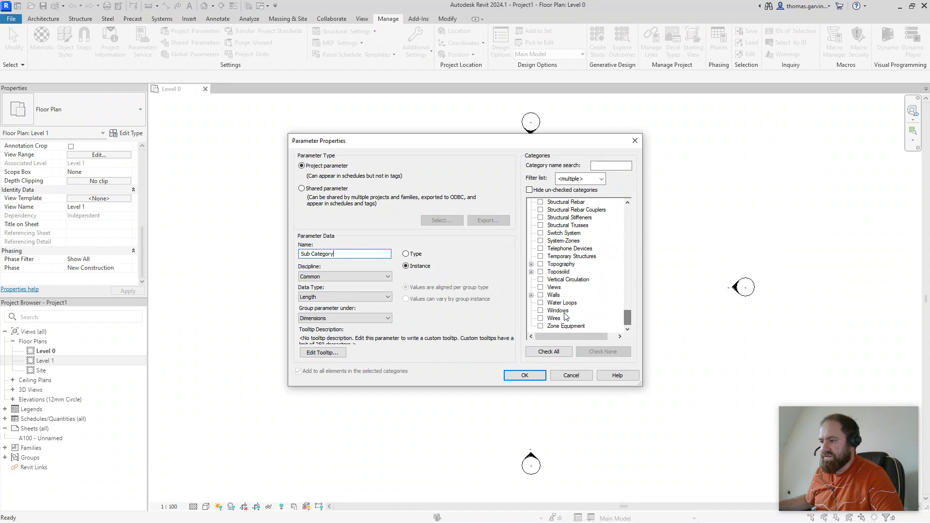
left_click(541, 288)
Step: Make Sub Category a Text parameter under Identity Data, confirm it, and close Project Parameters
left_click(334, 297)
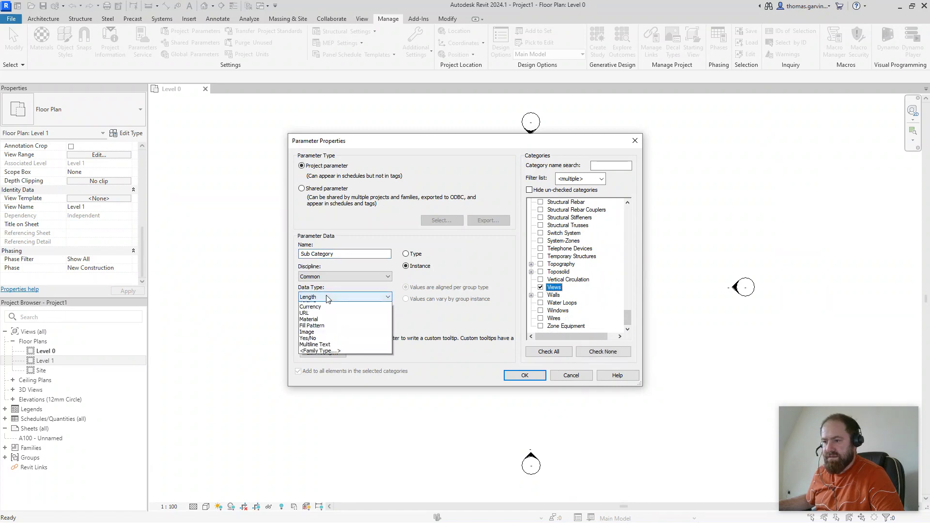
left_click(329, 306)
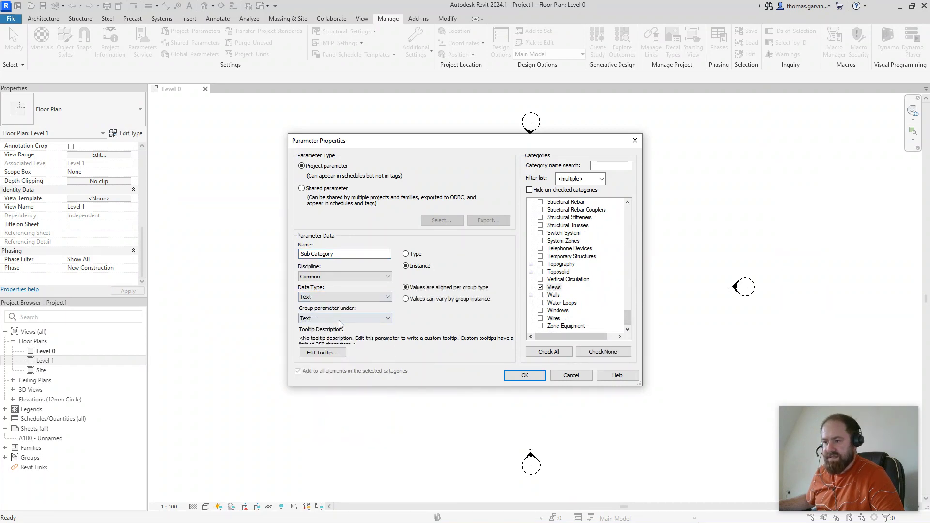
left_click(345, 318)
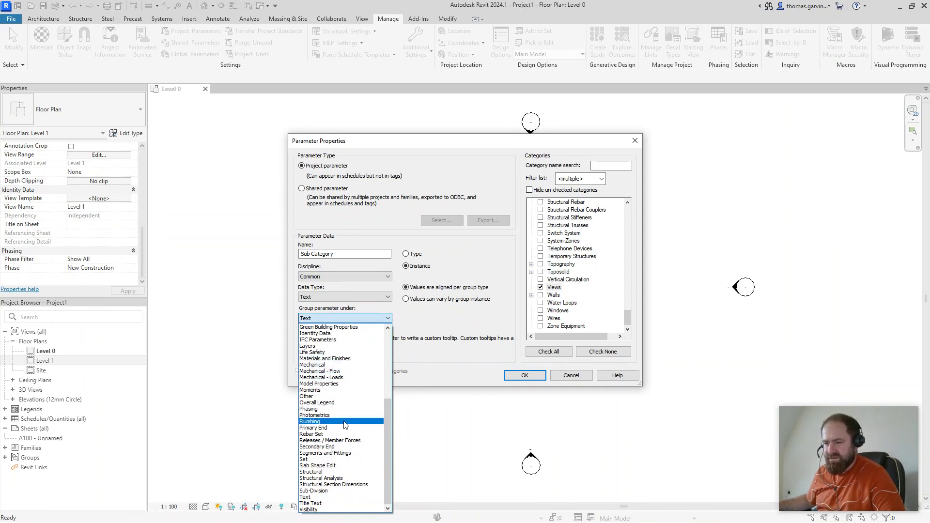
scroll(342, 412, "up", 3)
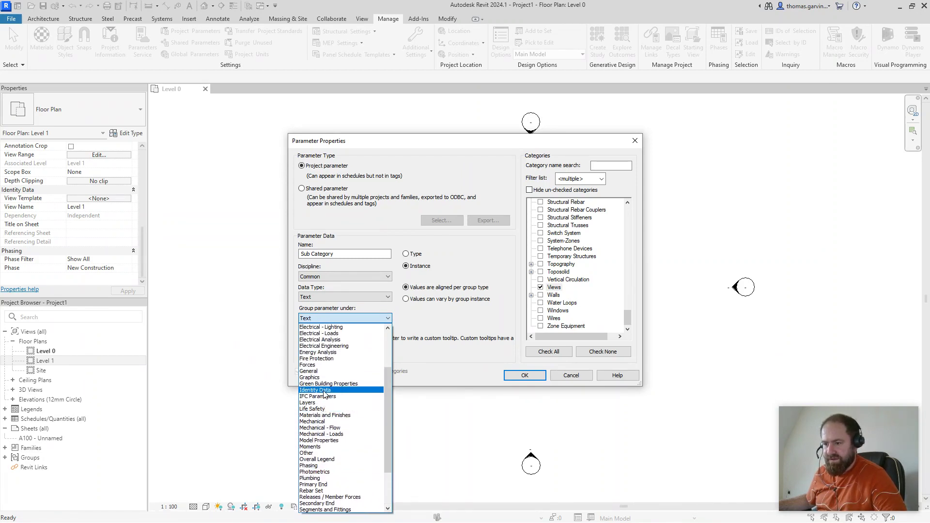
left_click(325, 393)
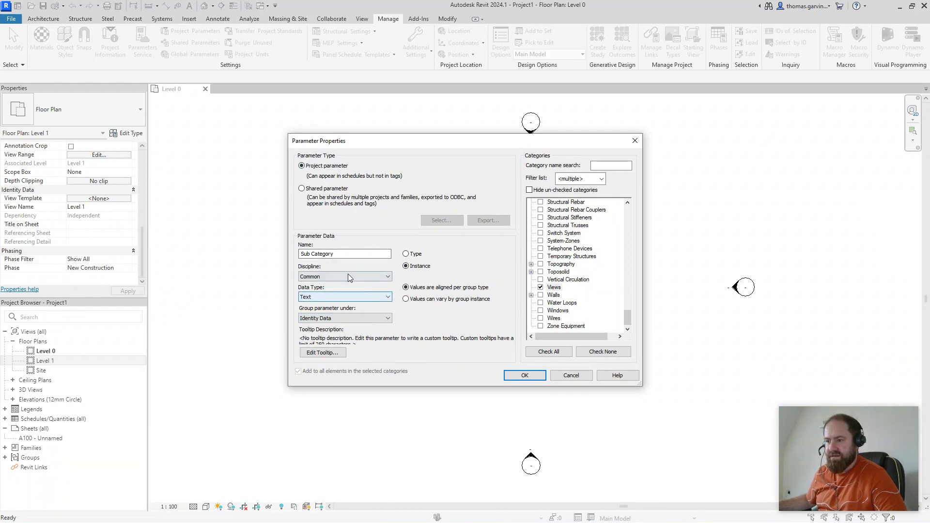
left_click(526, 376)
left_click(484, 297)
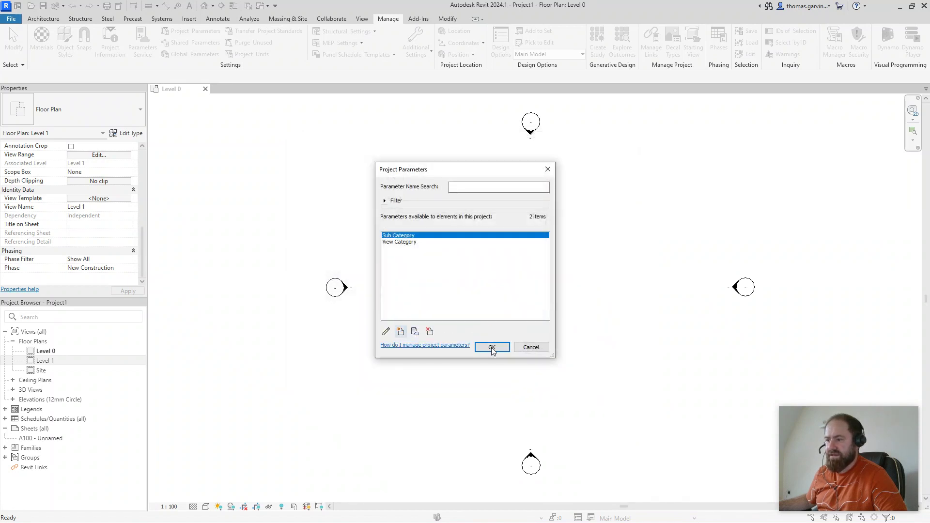
left_click(491, 348)
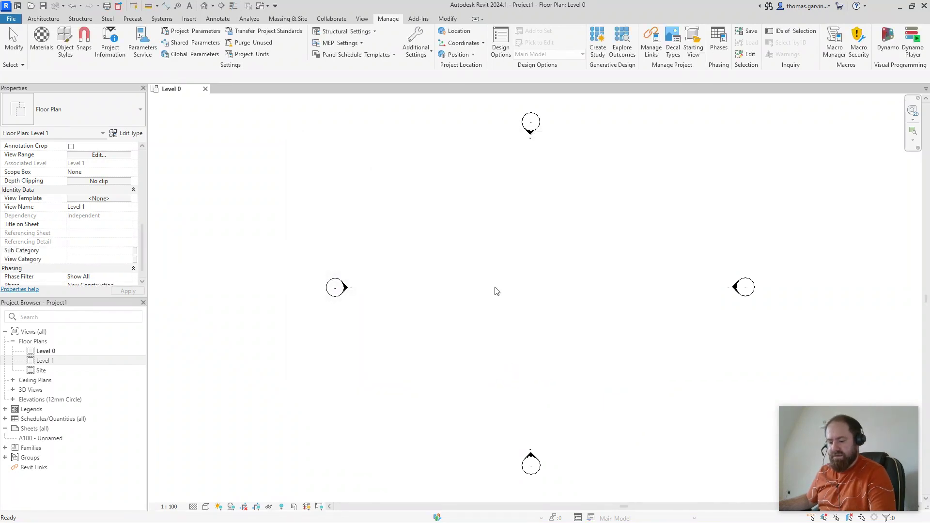
left_click(41, 362)
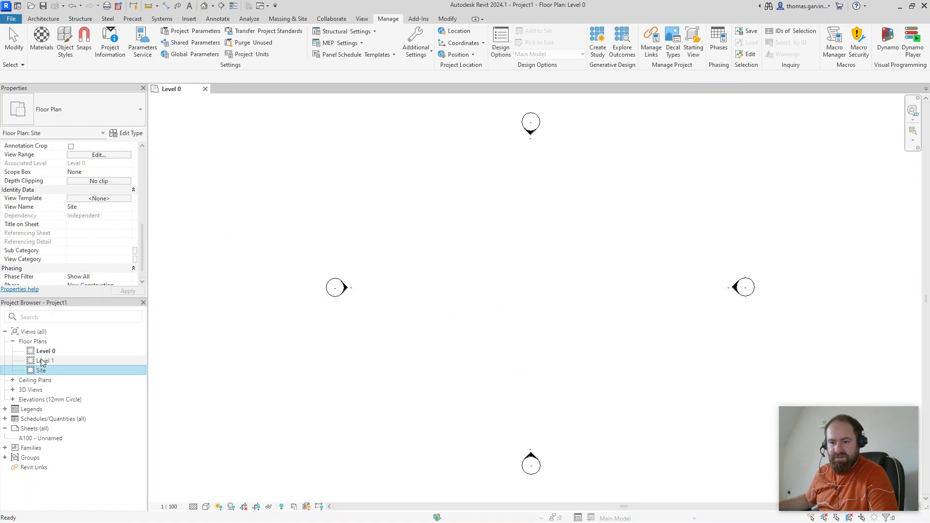
scroll(71, 232, "down", 2)
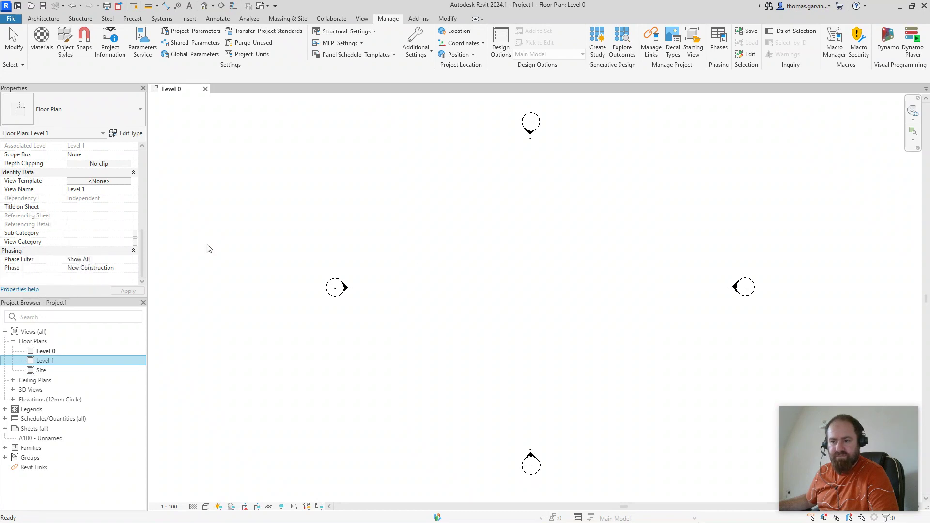
left_click(382, 160)
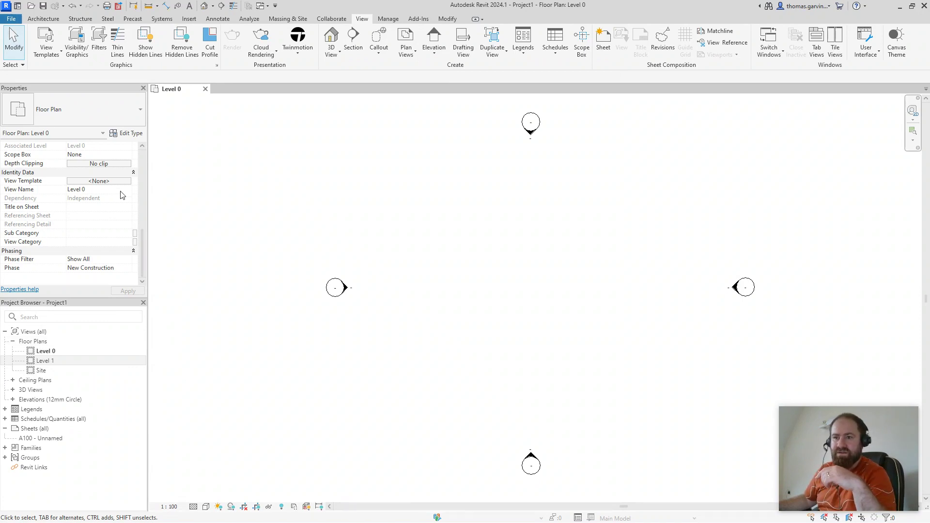
Step: In Options > General, change the default view discipline from Coordination to Architectural
left_click(11, 18)
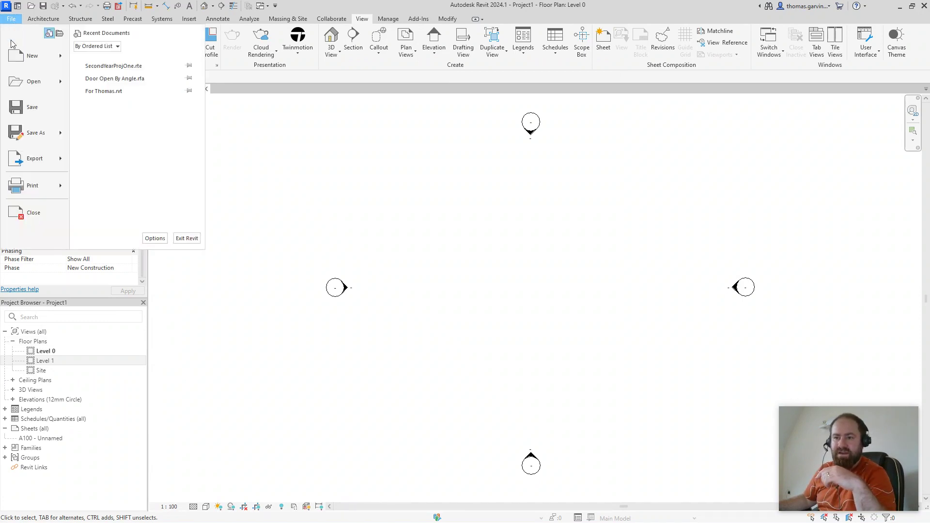
left_click(154, 239)
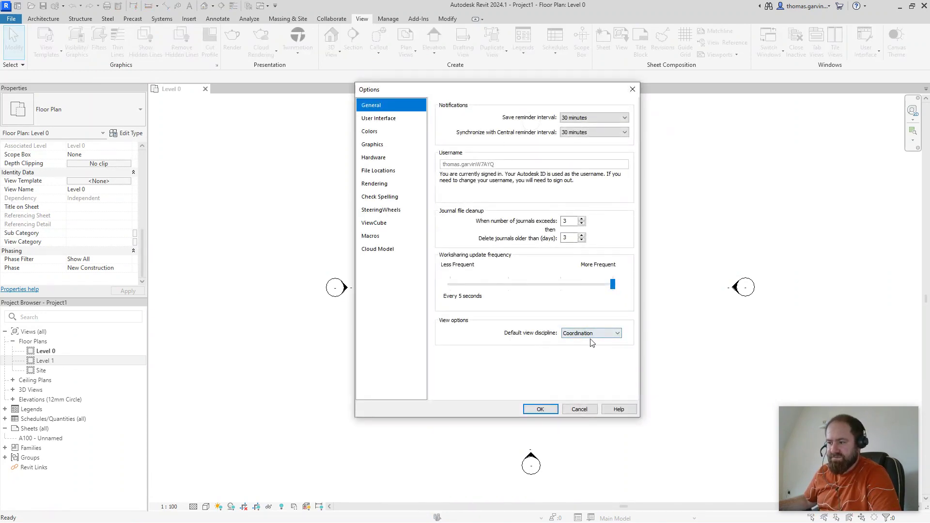
left_click(615, 335)
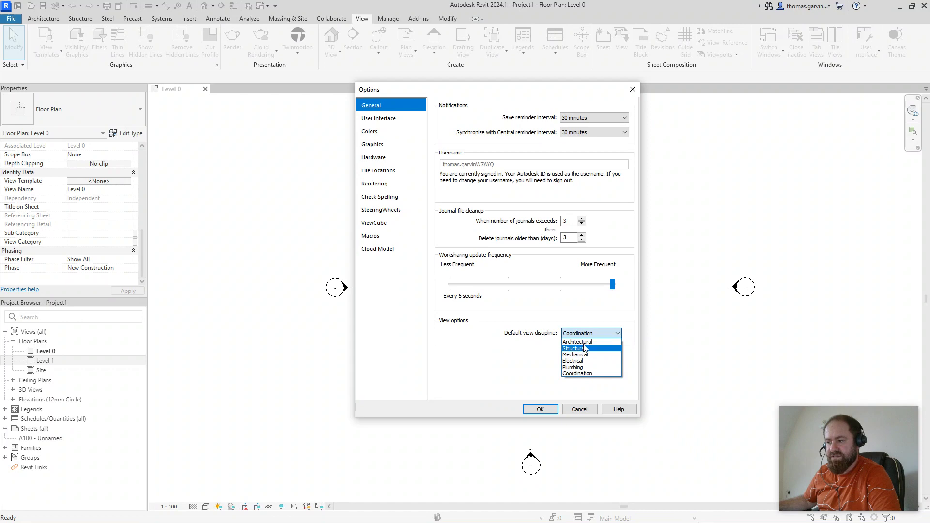
left_click(584, 342)
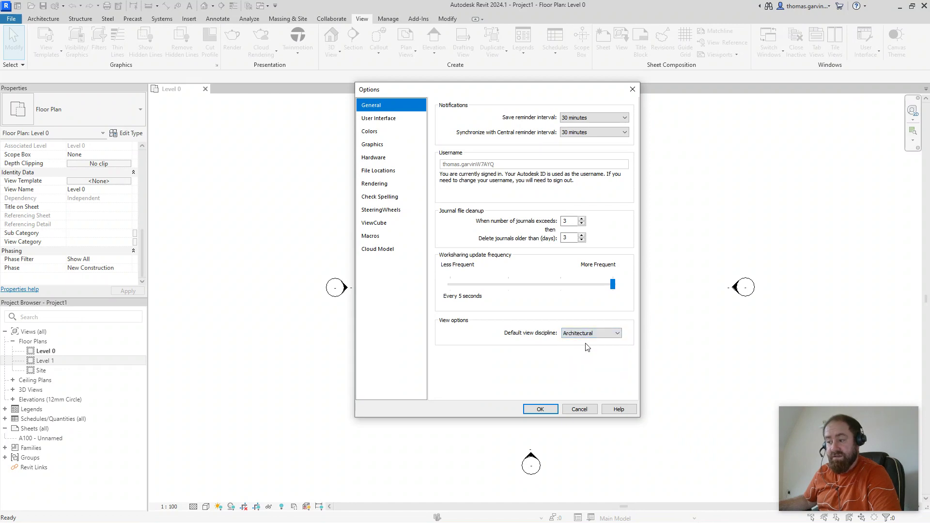
left_click(541, 409)
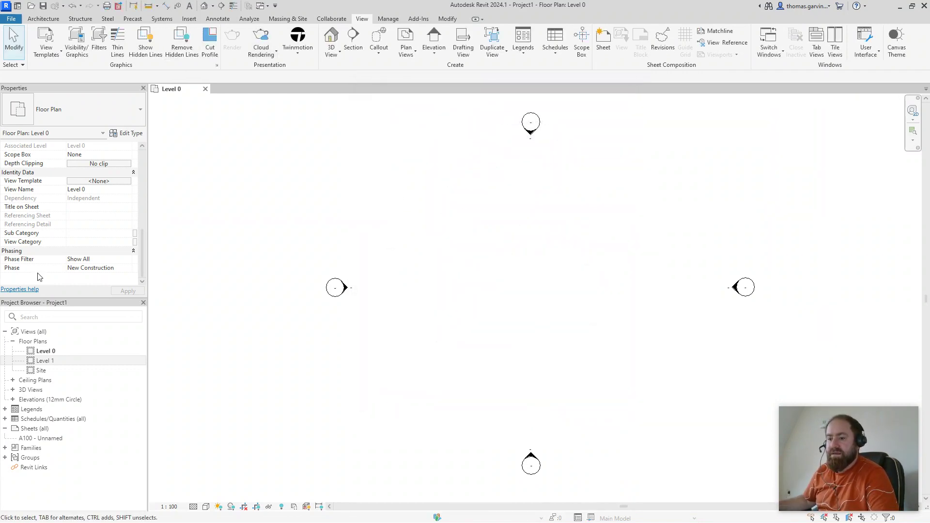
Step: Create a new Views browser organization scheme named 'My Browser'
right_click(39, 333)
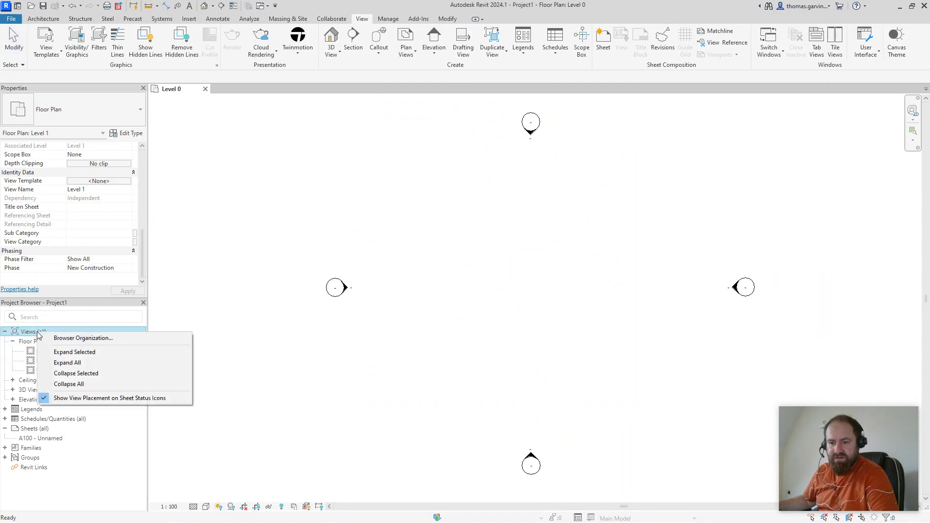
left_click(88, 339)
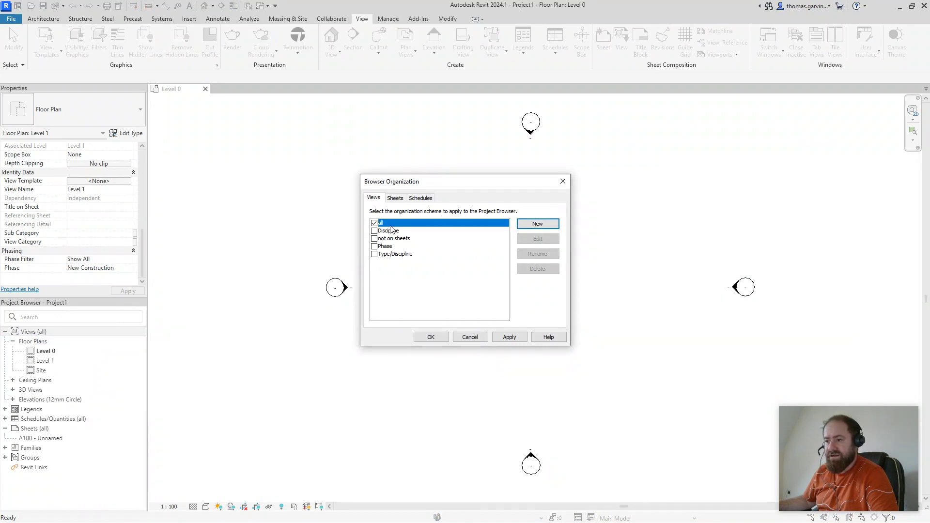
left_click(537, 224)
type("My ")
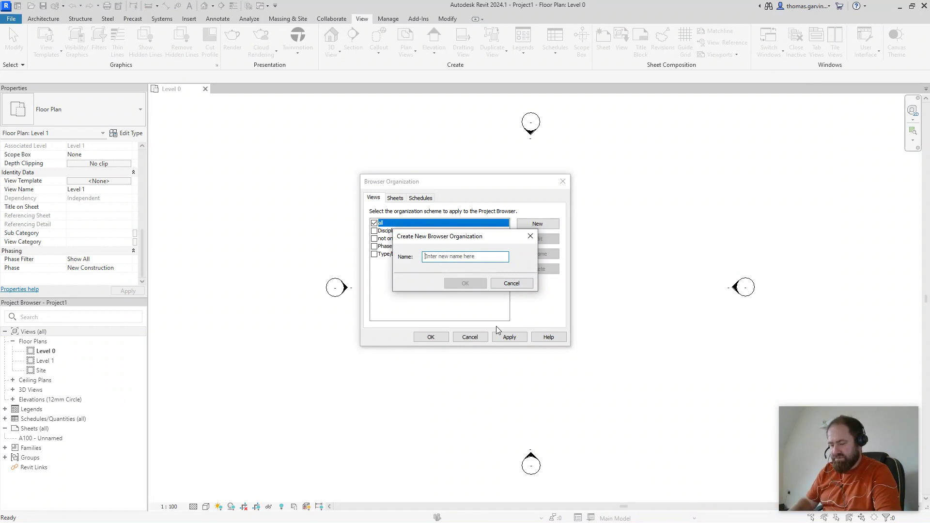
type("Browser")
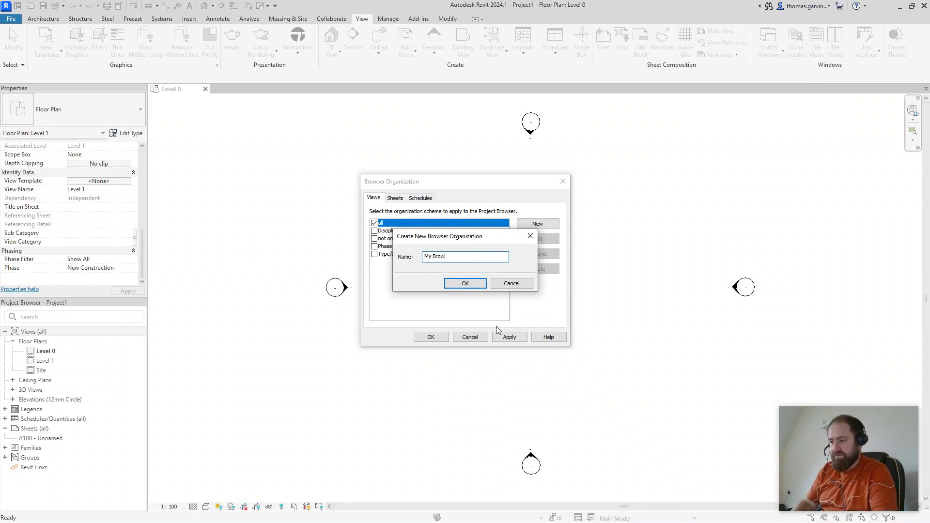
left_click(468, 284)
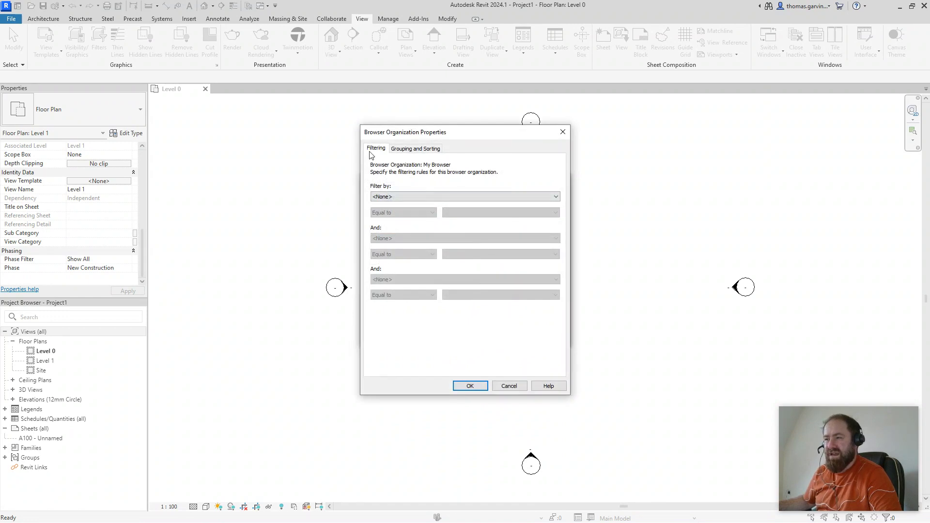
Step: Keep My Browser's filter at <None> and move to its Grouping and Sorting rules
left_click(405, 199)
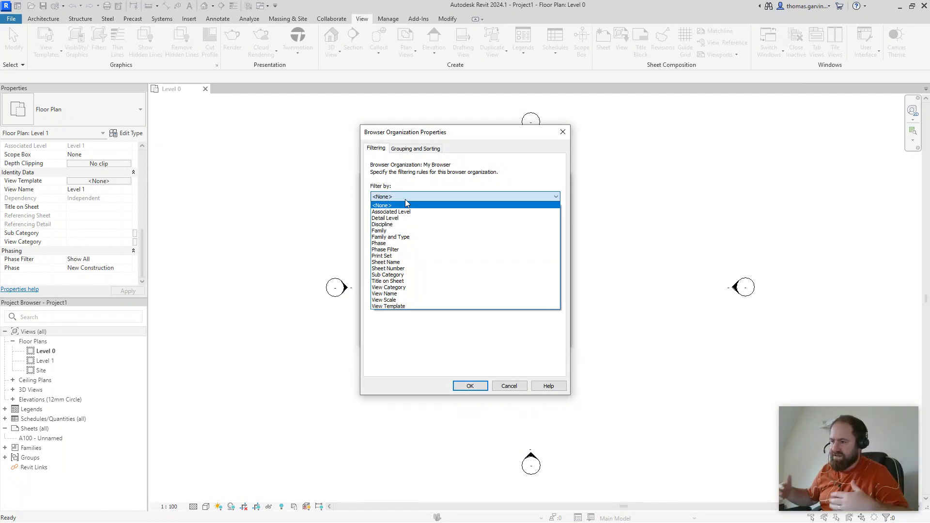
left_click(484, 184)
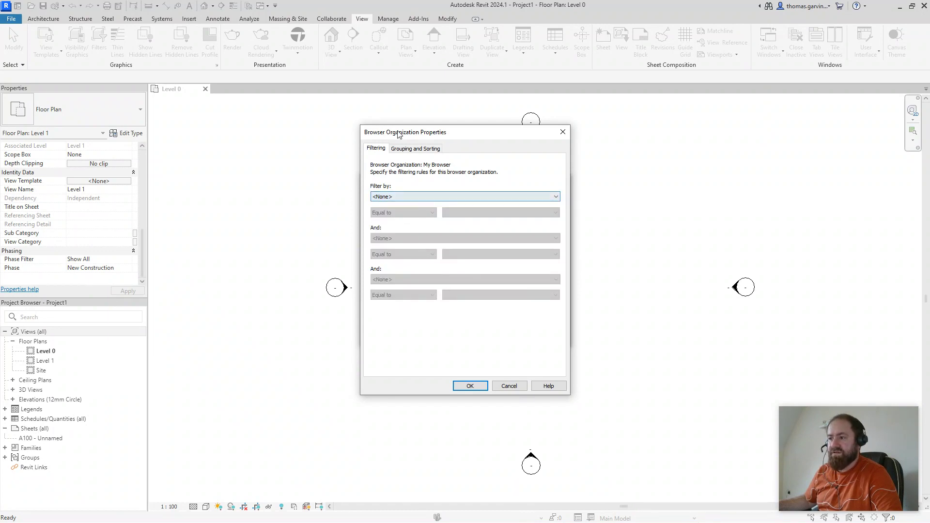
left_click(414, 149)
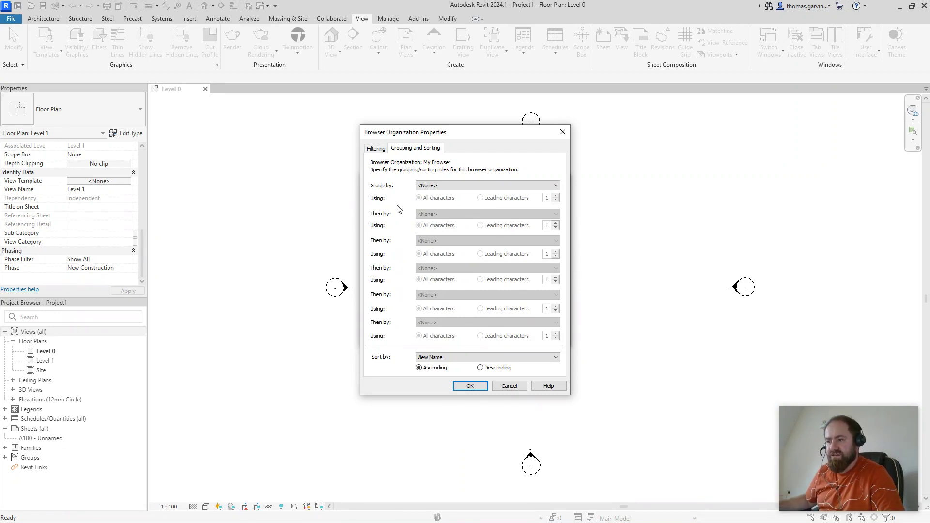
Step: Group My Browser by Discipline, then View Category, then Sub Category, then Family
left_click(503, 186)
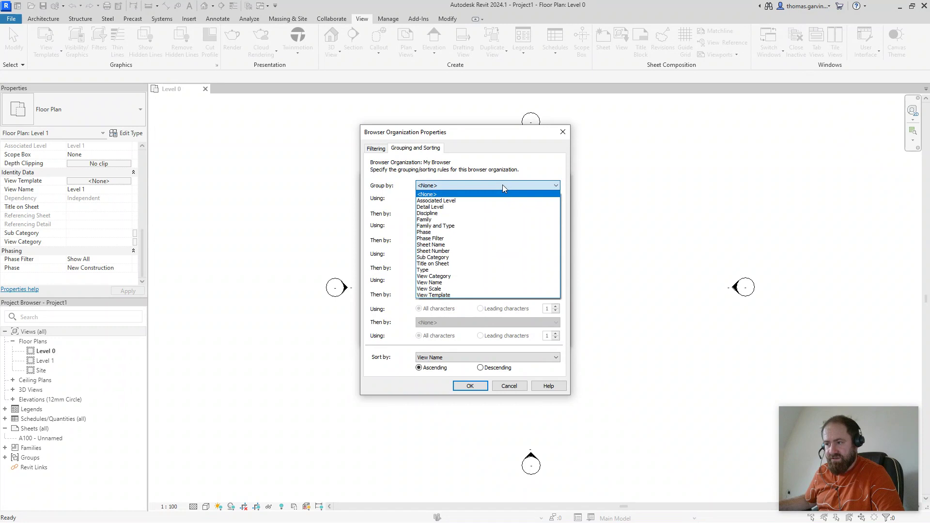
left_click(486, 213)
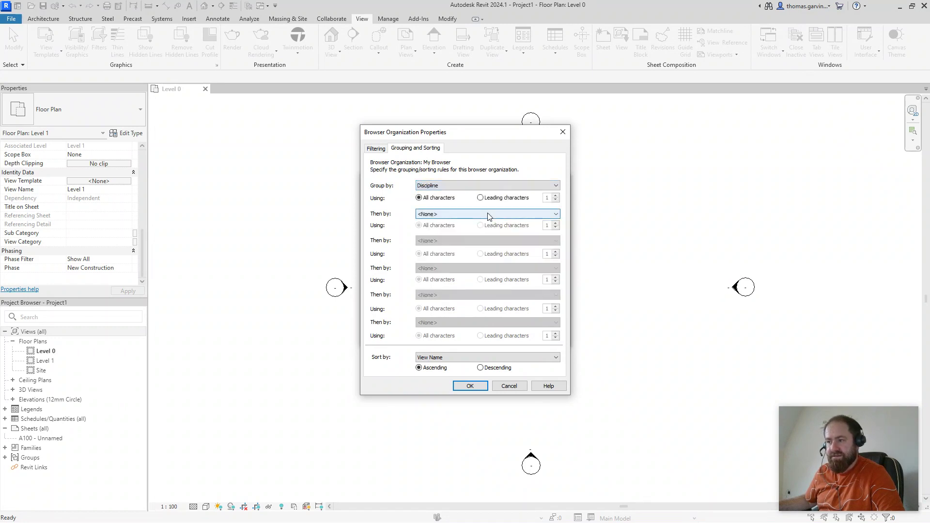
left_click(486, 215)
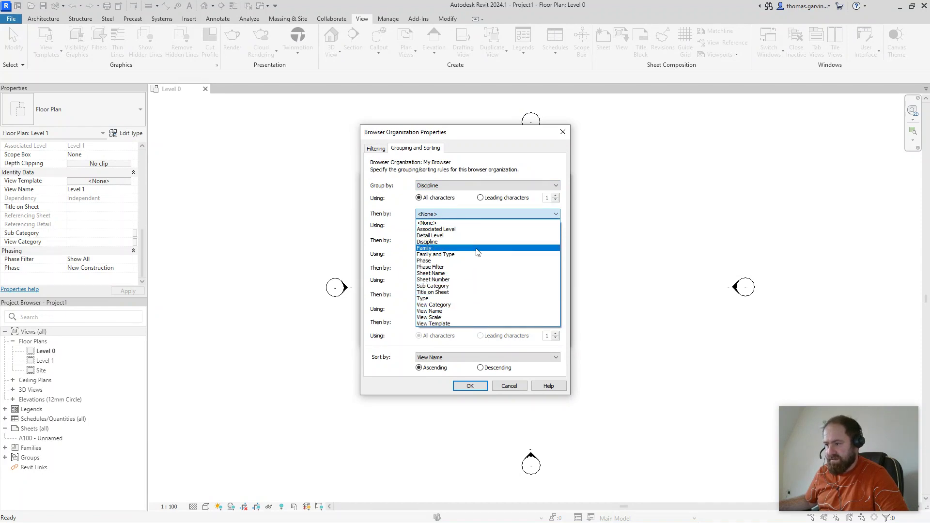
left_click(474, 305)
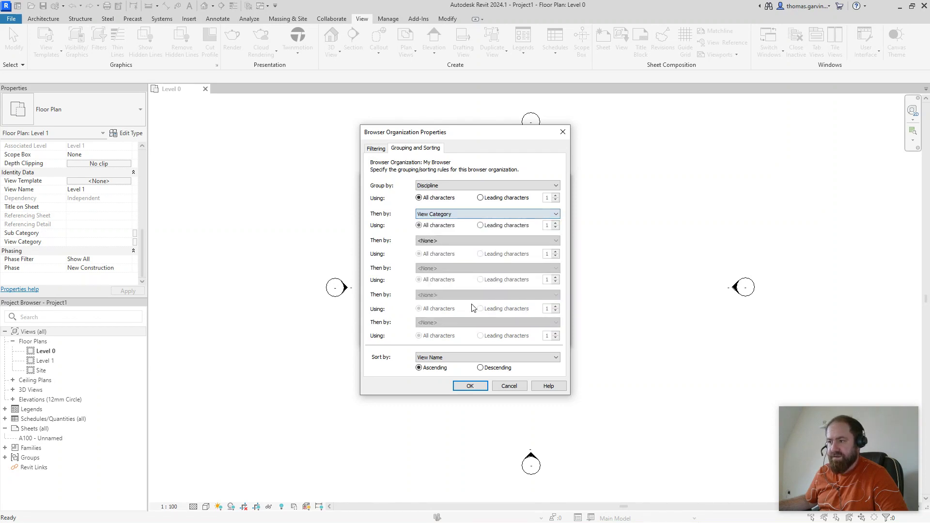
left_click(466, 241)
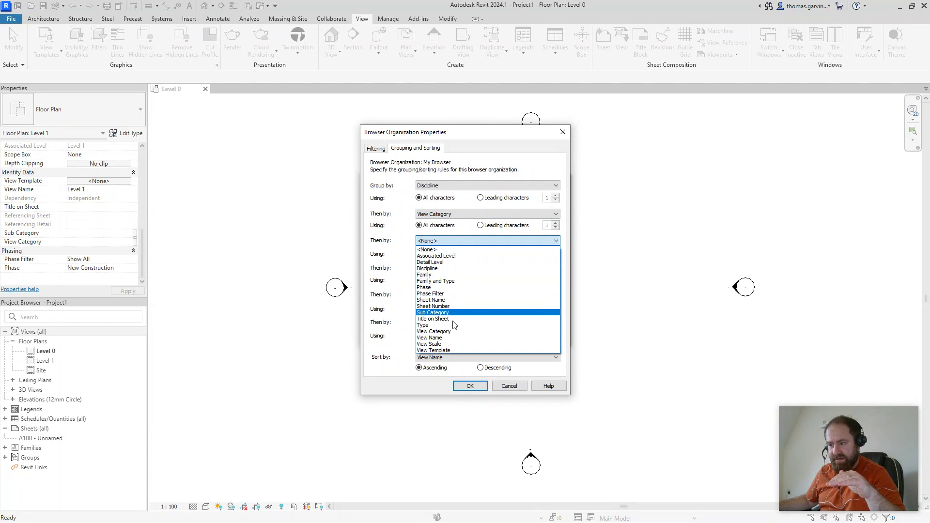
left_click(465, 312)
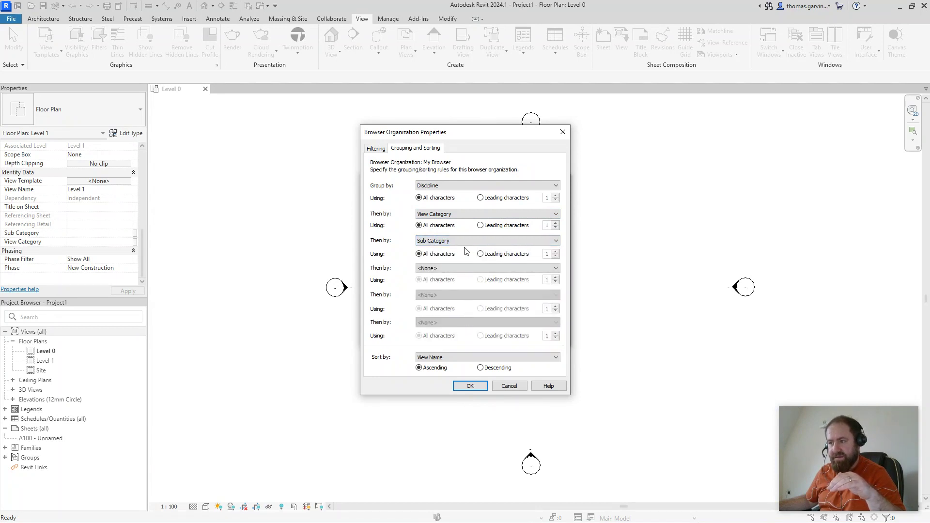
left_click(459, 269)
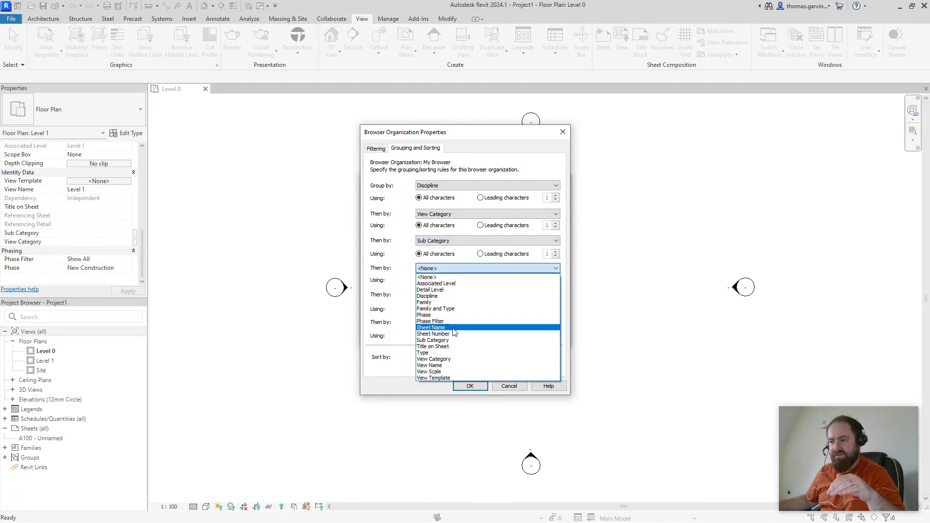
left_click(449, 303)
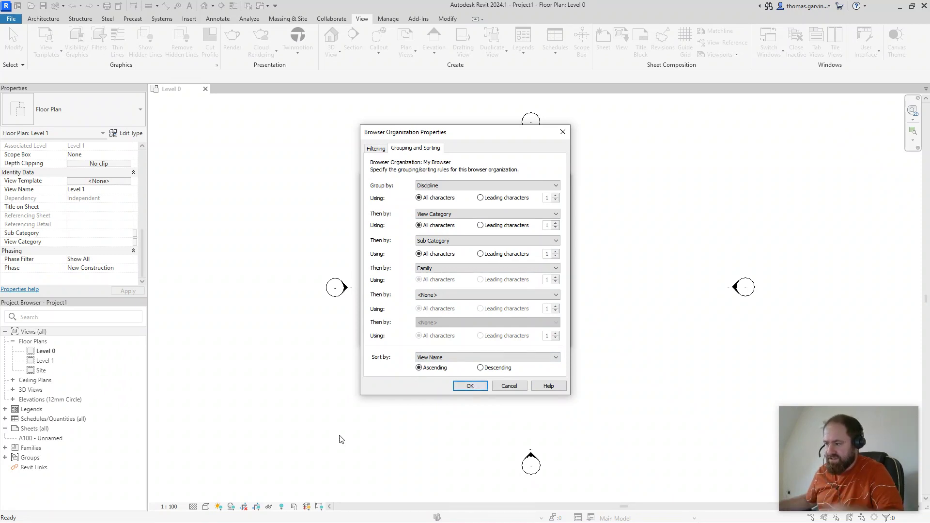
Step: Save the grouping rules and make My Browser the active Project Browser scheme
left_click(477, 388)
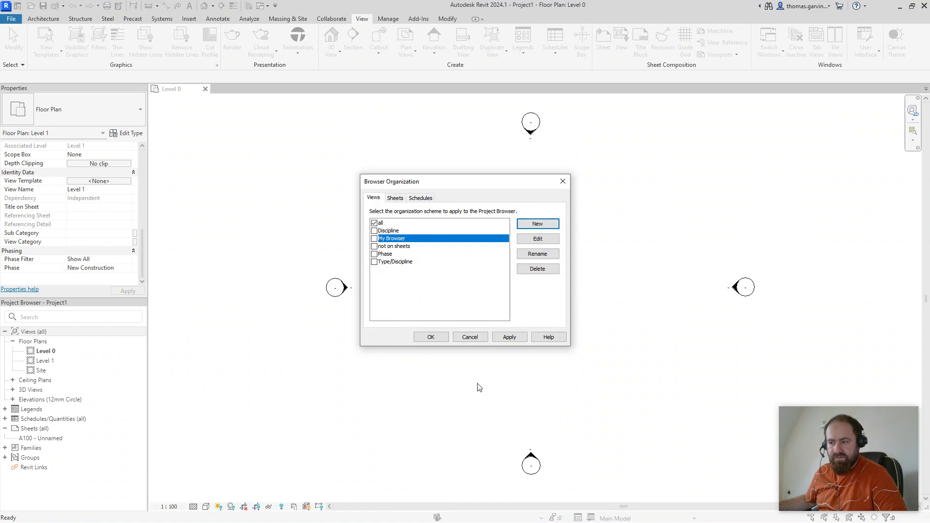
left_click(375, 239)
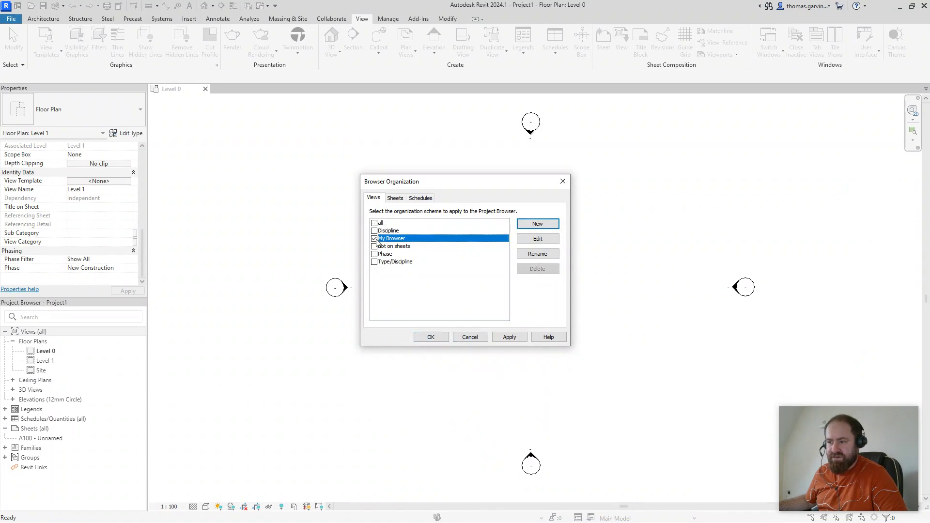
left_click(430, 338)
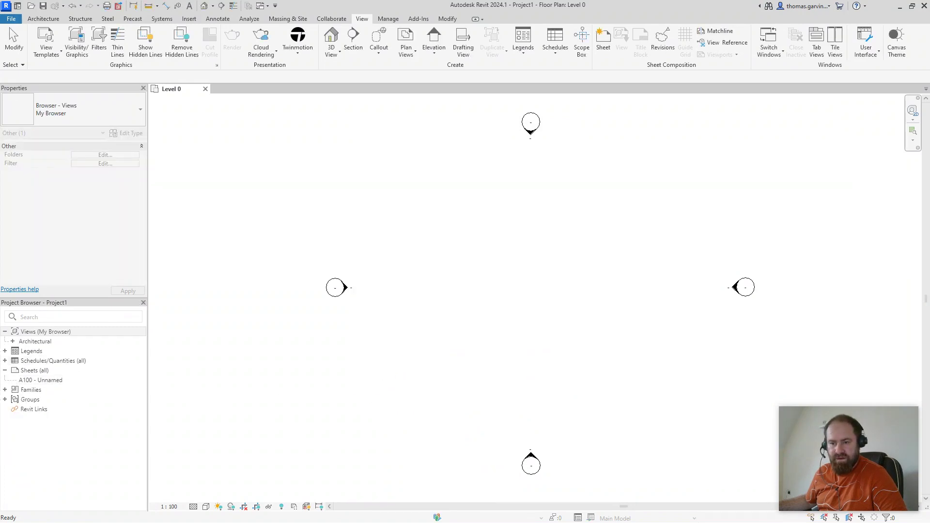
Step: Expand Architectural, both ??? groups, and the Floor Plans, Ceiling Plans, 3D Views and Elevations nodes
double_click(13, 343)
left_click(20, 351)
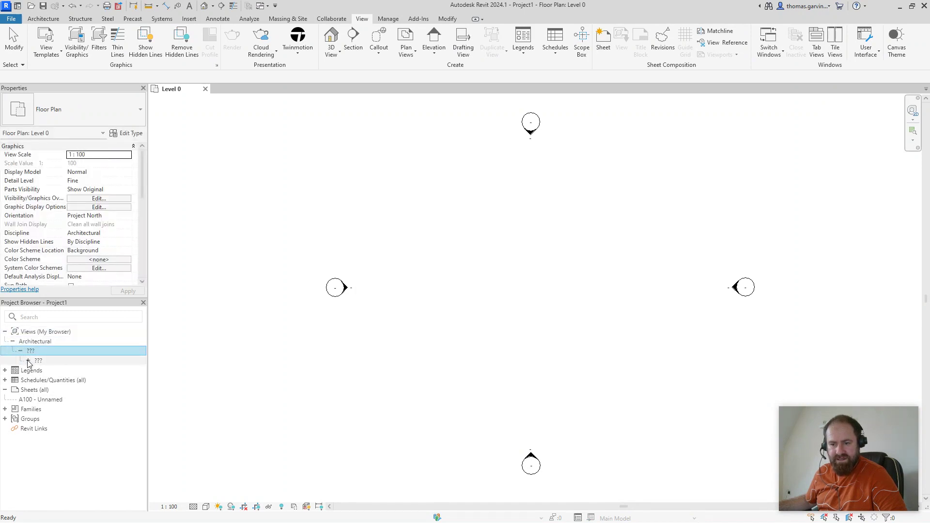
left_click(31, 353)
double_click(39, 362)
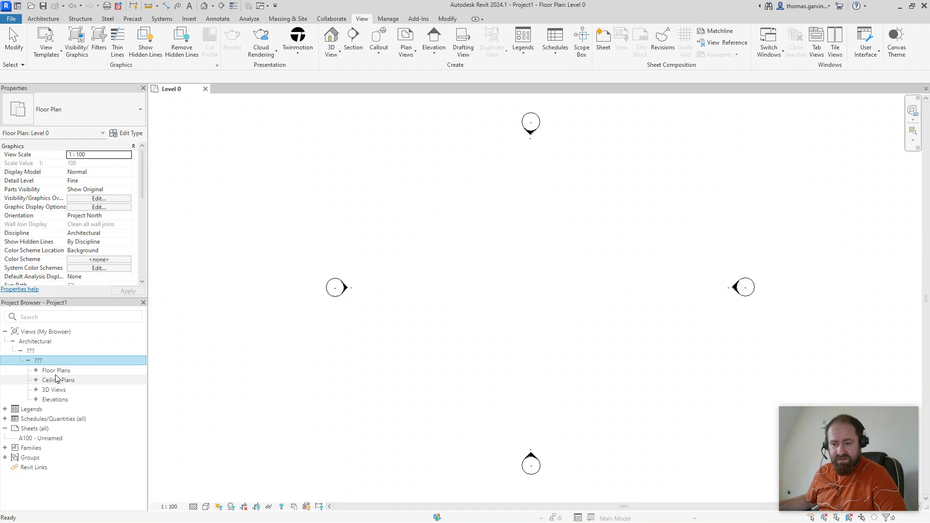
left_click(35, 370)
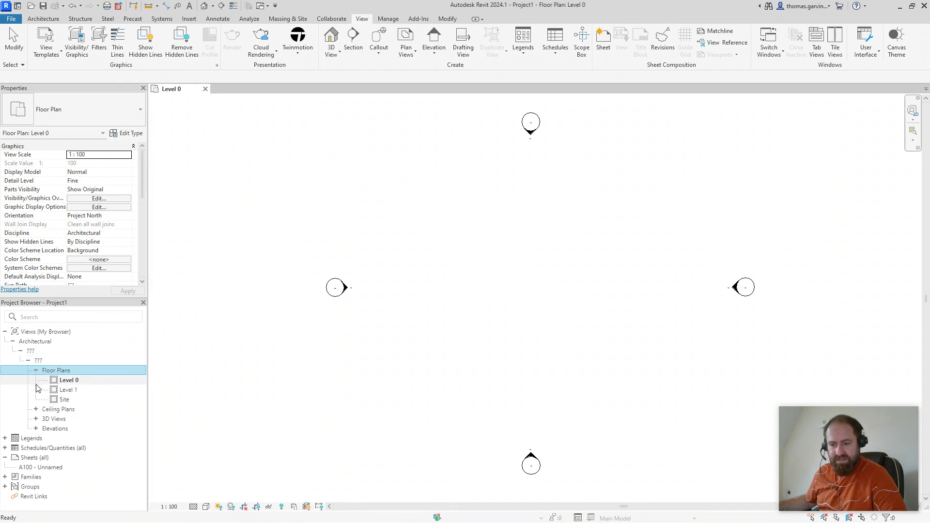
left_click(36, 410)
left_click(36, 438)
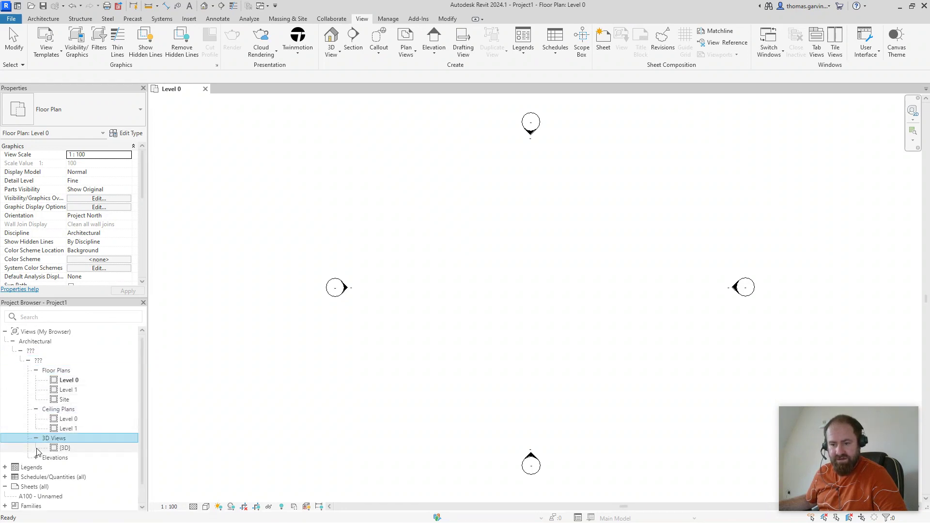
left_click(36, 458)
scroll(88, 388, "down", 2)
scroll(89, 389, "up", 2)
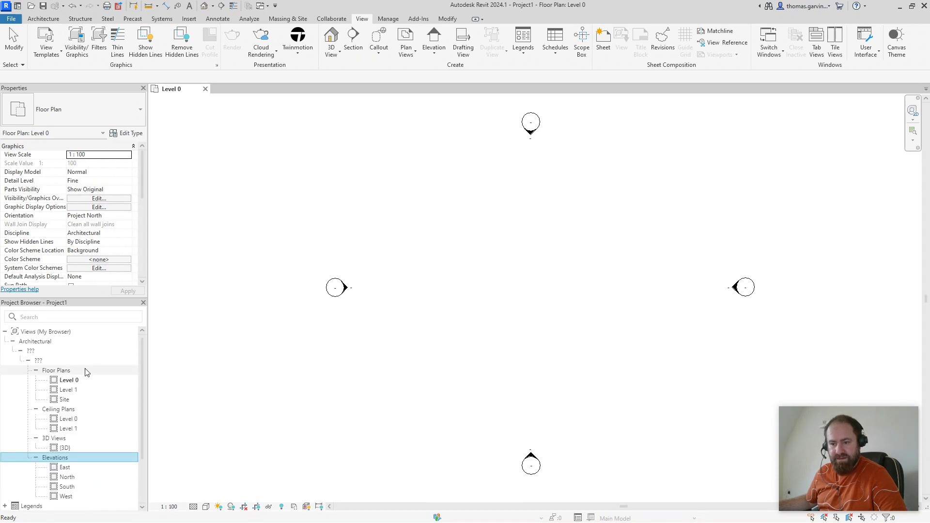
Step: Duplicate the Level 0 floor plan as an independent Copy 1 view
right_click(69, 381)
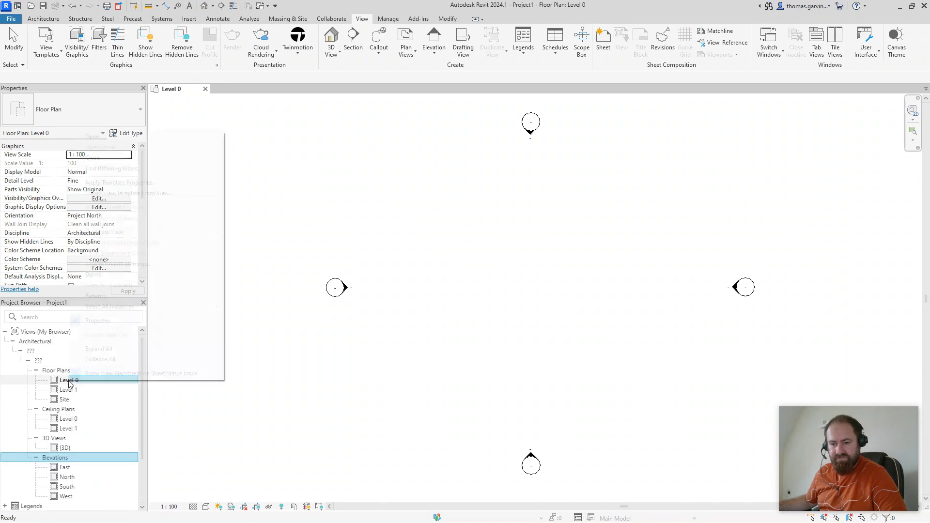
mouse_move(146, 232)
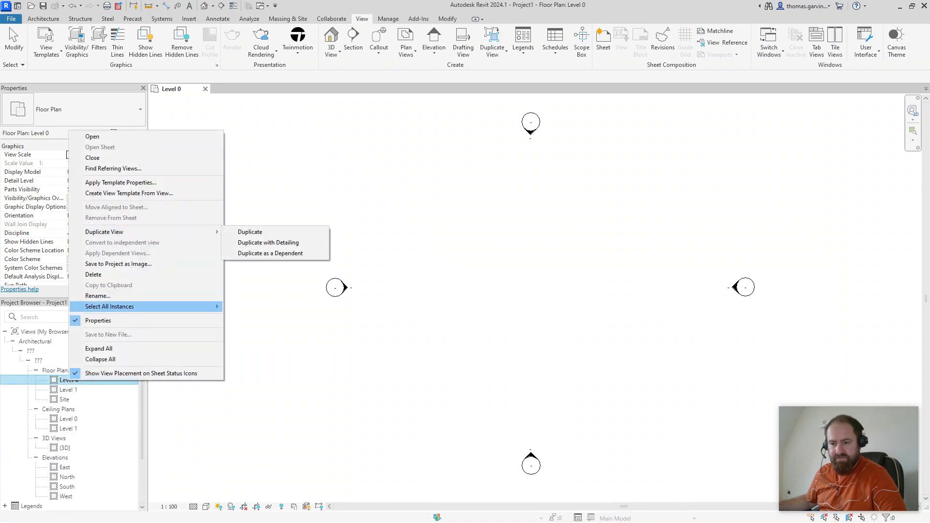
key("Escape")
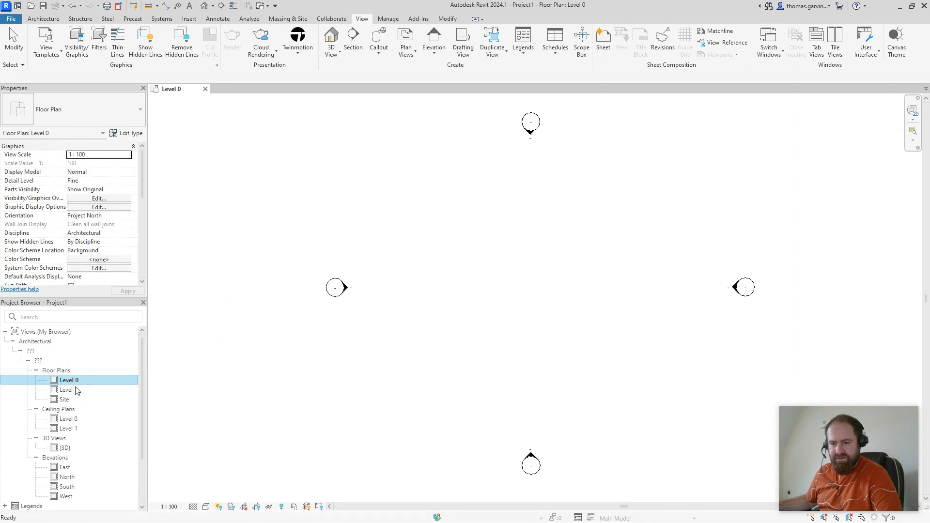
left_click(76, 391, "ctrl")
right_click(76, 391)
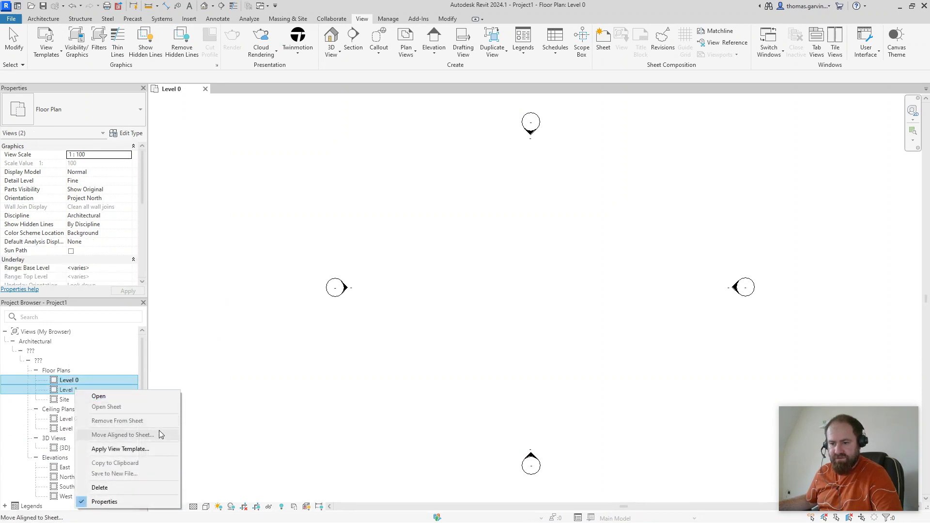
key("Escape")
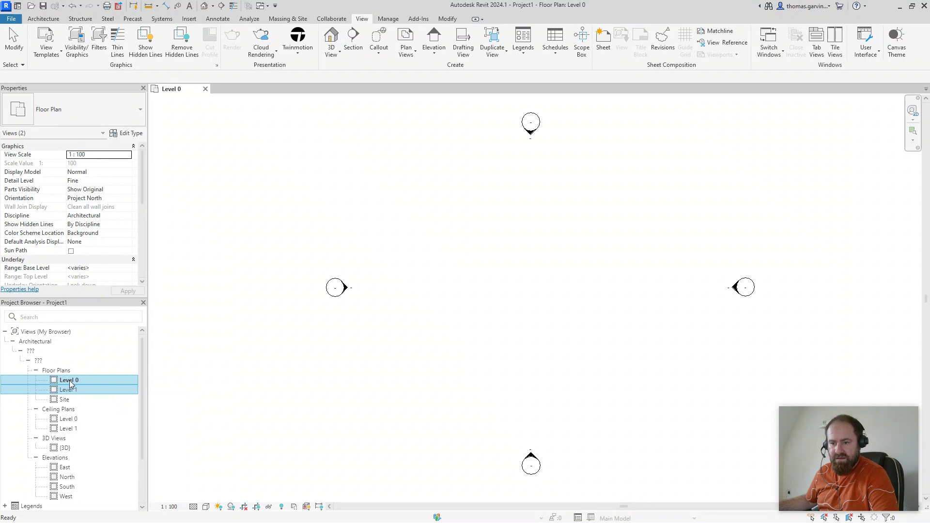
left_click(70, 381)
right_click(70, 381)
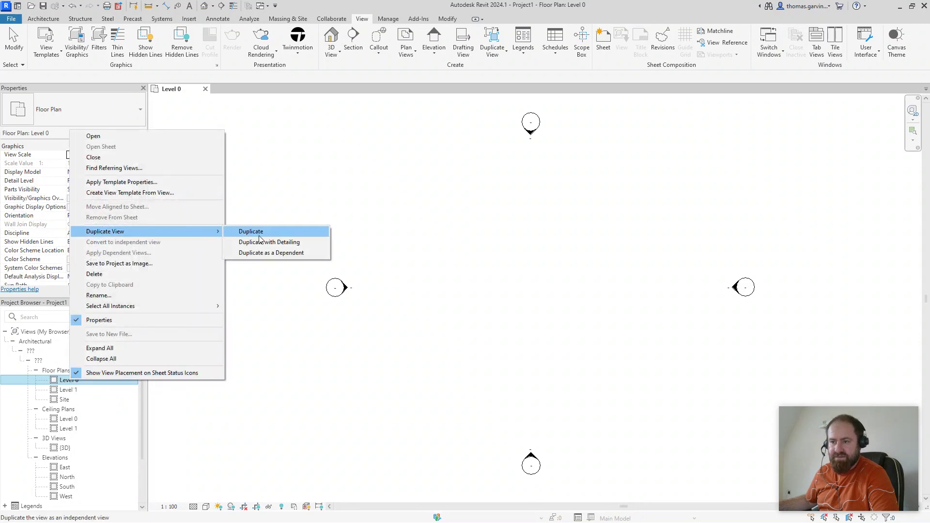
left_click(256, 231)
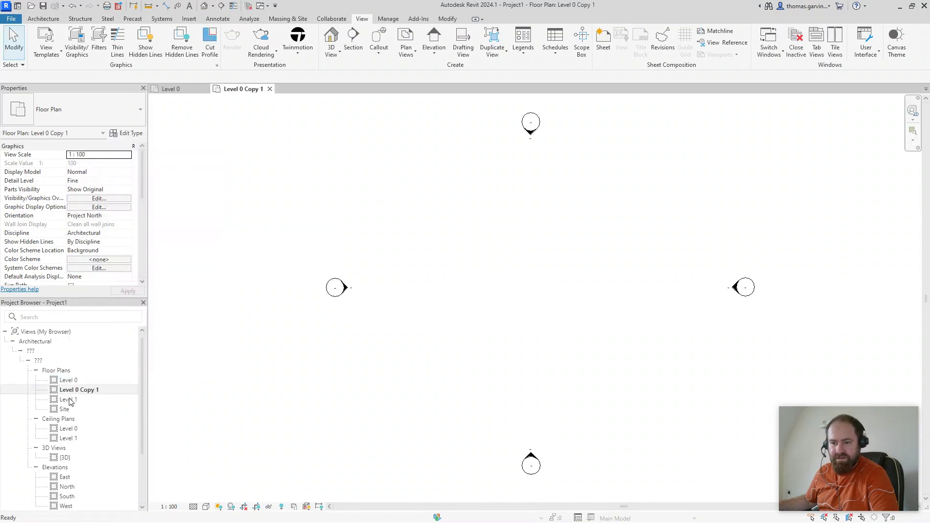
Step: Duplicate the Level 1 and Site floor plans as independent copies
left_click(67, 400)
right_click(68, 399)
mouse_move(203, 250)
left_click(297, 250)
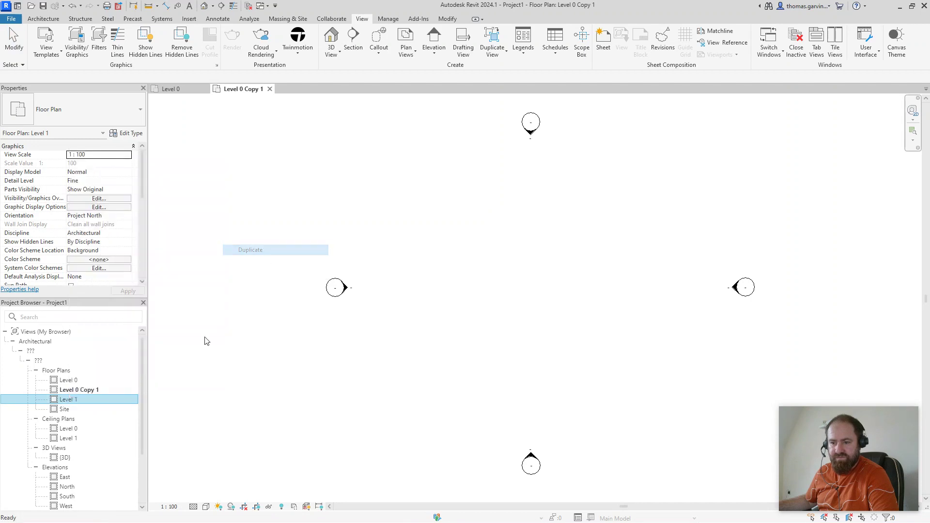
left_click(64, 419)
right_click(68, 419)
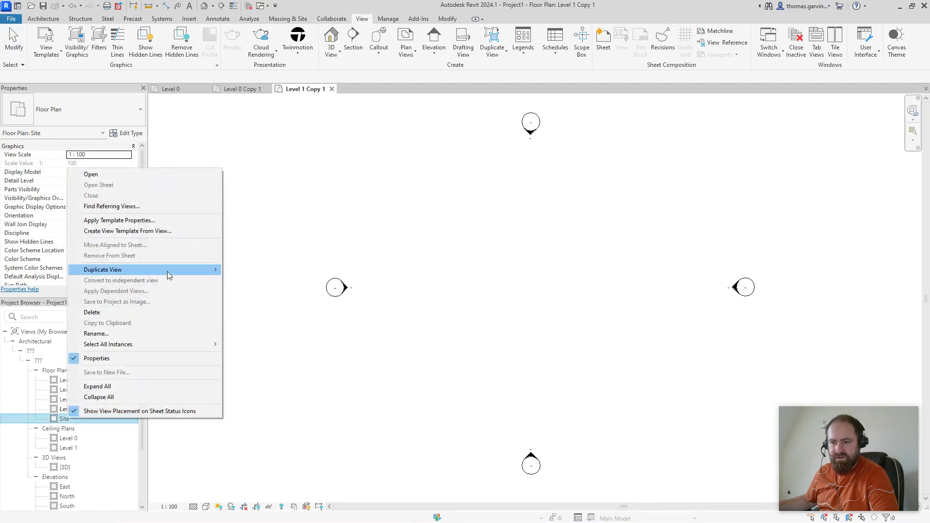
mouse_move(166, 270)
left_click(257, 269)
Step: Duplicate the Level 0 and Level 1 ceiling plans
left_click(68, 360)
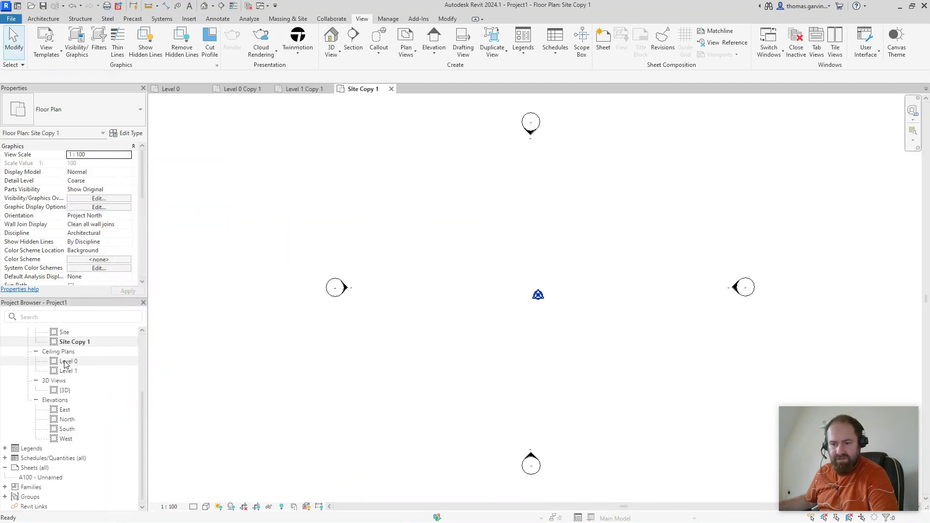
right_click(68, 361)
mouse_move(160, 214)
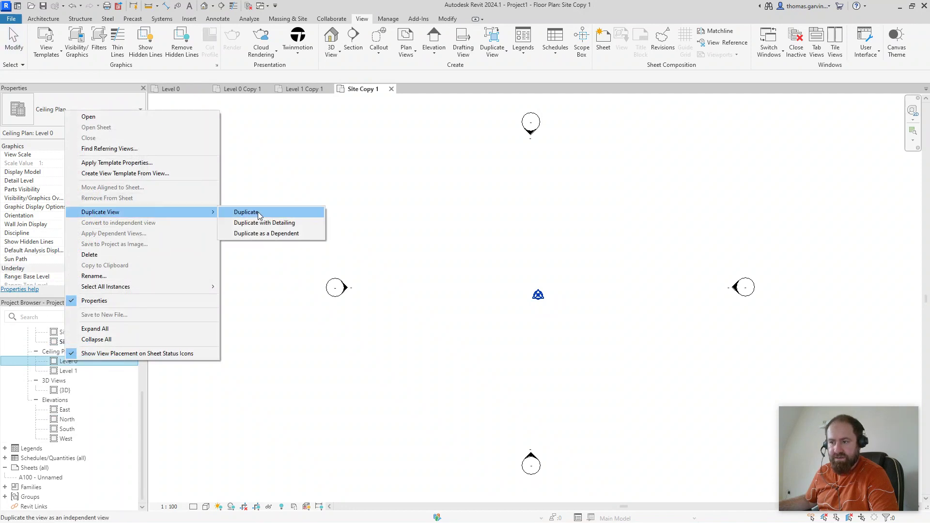
left_click(245, 213)
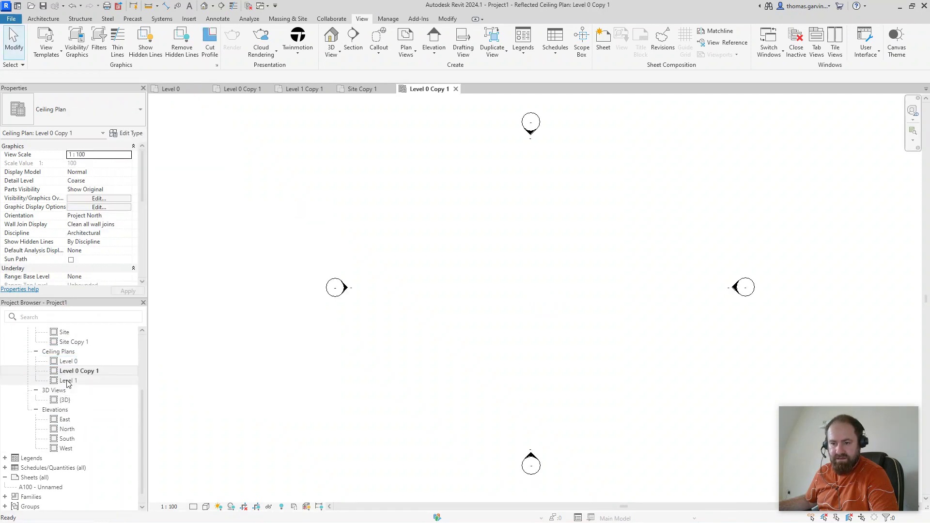
right_click(68, 380)
mouse_move(177, 232)
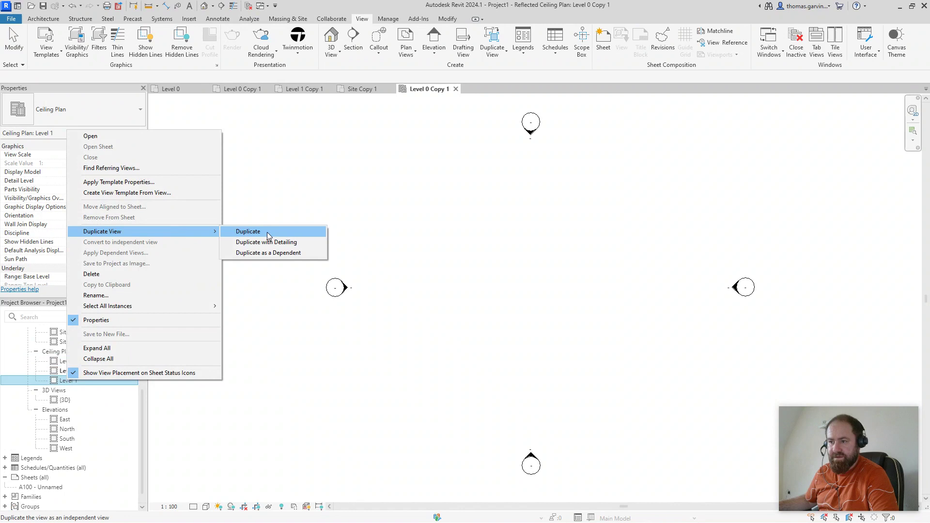
left_click(268, 233)
Step: Duplicate the East and North elevations
scroll(117, 402, "down", 2)
right_click(70, 412)
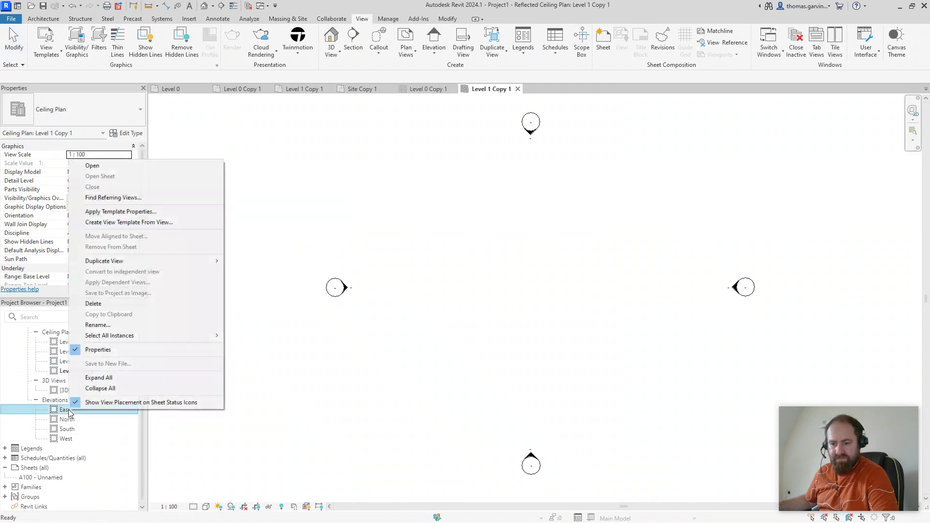
mouse_move(160, 262)
left_click(245, 261)
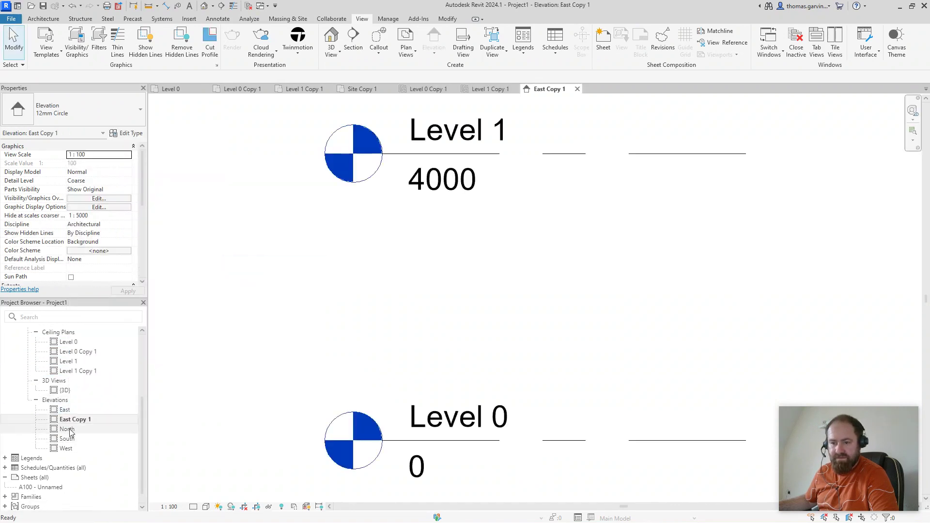
right_click(70, 431)
mouse_move(220, 277)
left_click(251, 279)
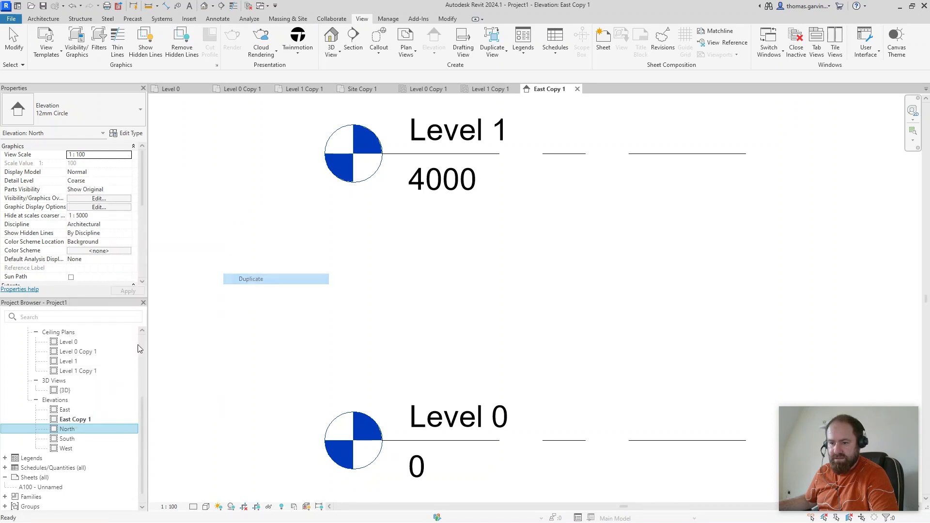
Step: Duplicate the South and West elevations
right_click(68, 448)
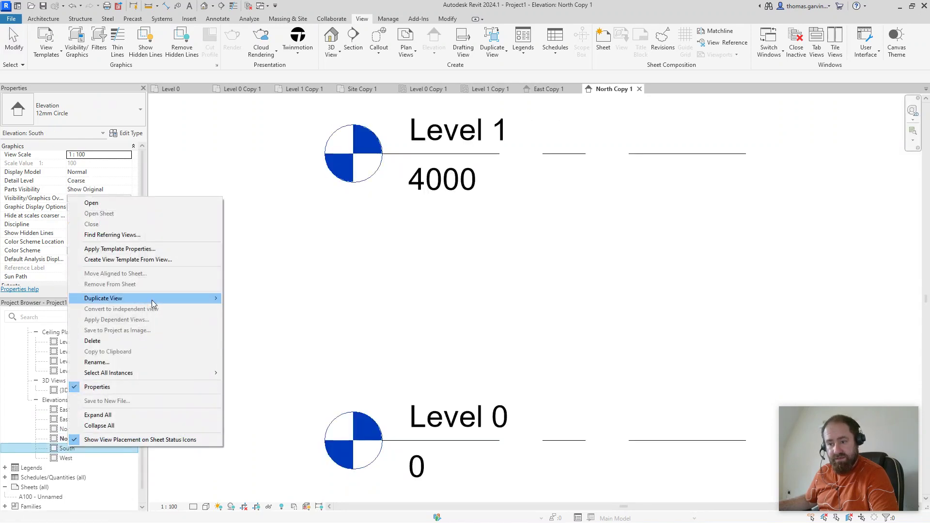
mouse_move(152, 298)
left_click(247, 298)
left_click(67, 468)
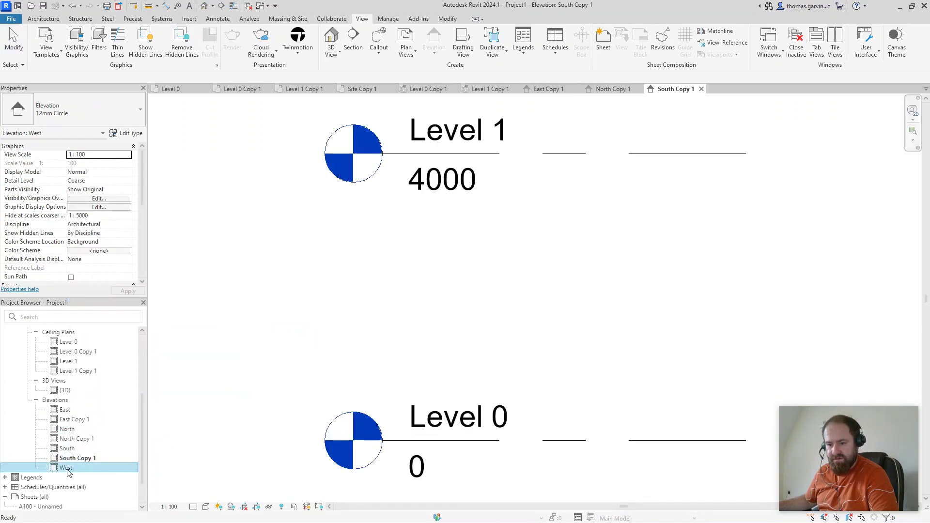
right_click(68, 468)
mouse_move(170, 318)
left_click(262, 318)
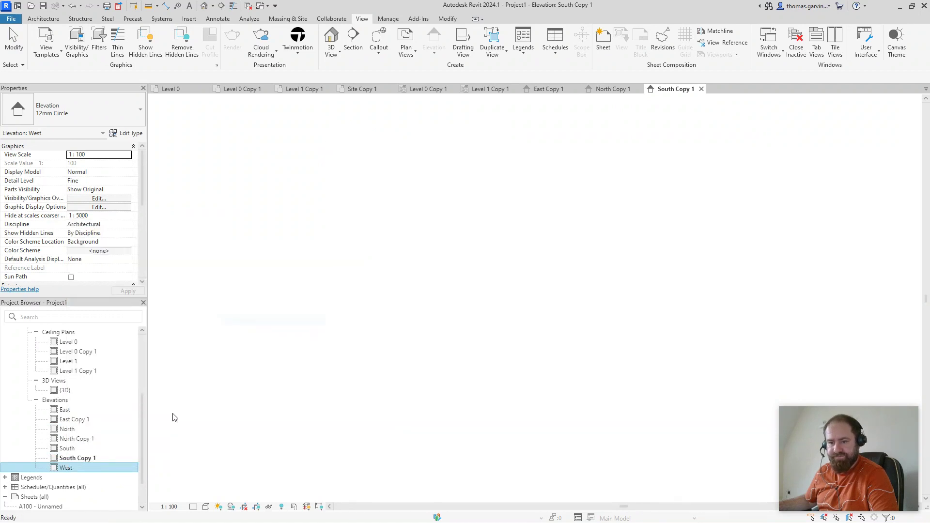
scroll(95, 436, "up", 4)
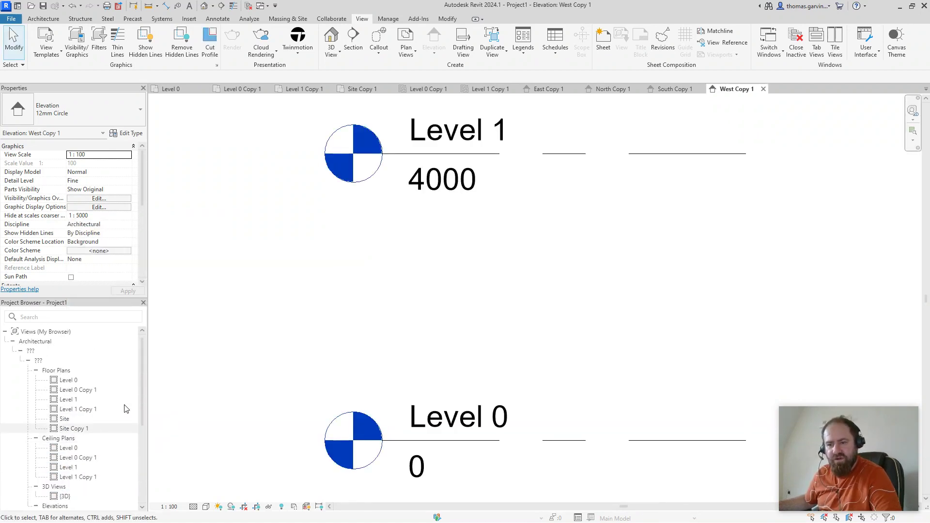
Step: Select the ten original views: three floor plans, two ceiling plans, {3D} and four elevations
left_click(80, 381)
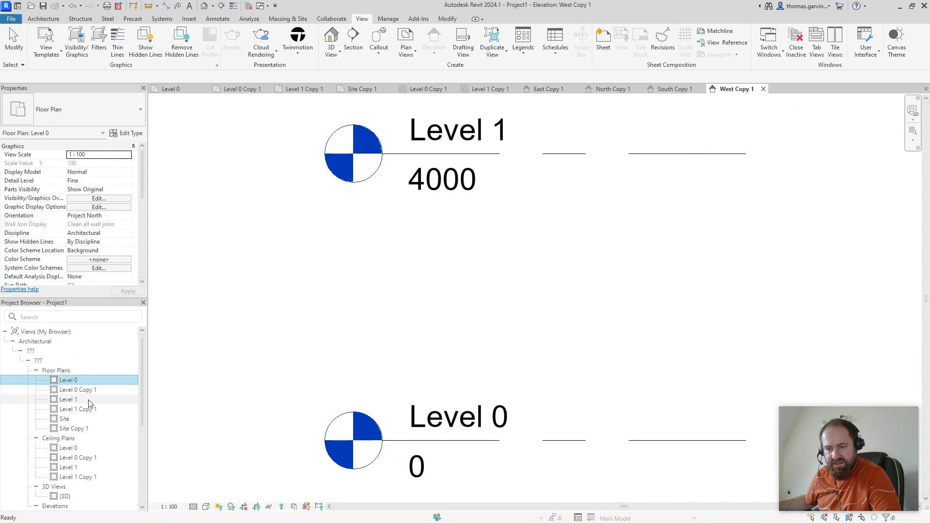
left_click(81, 399, "ctrl")
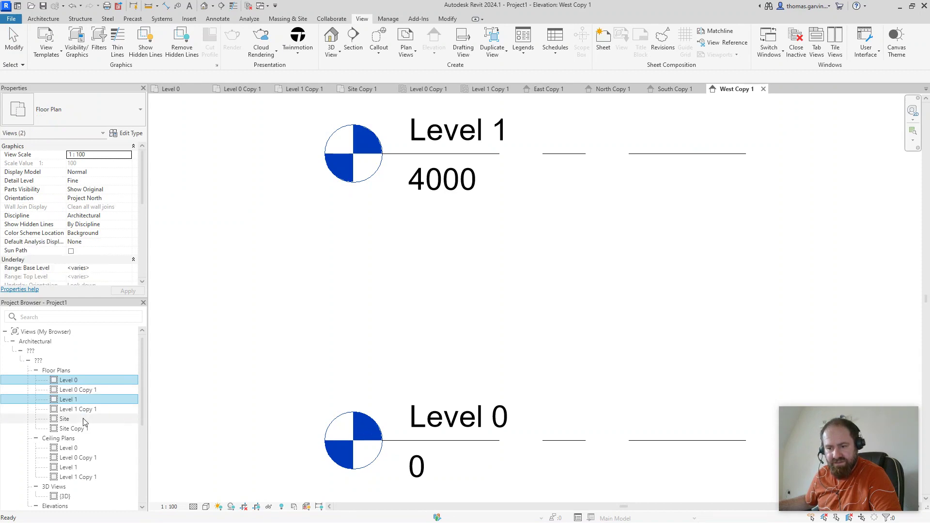
left_click(82, 419, "ctrl")
scroll(114, 446, "down", 2)
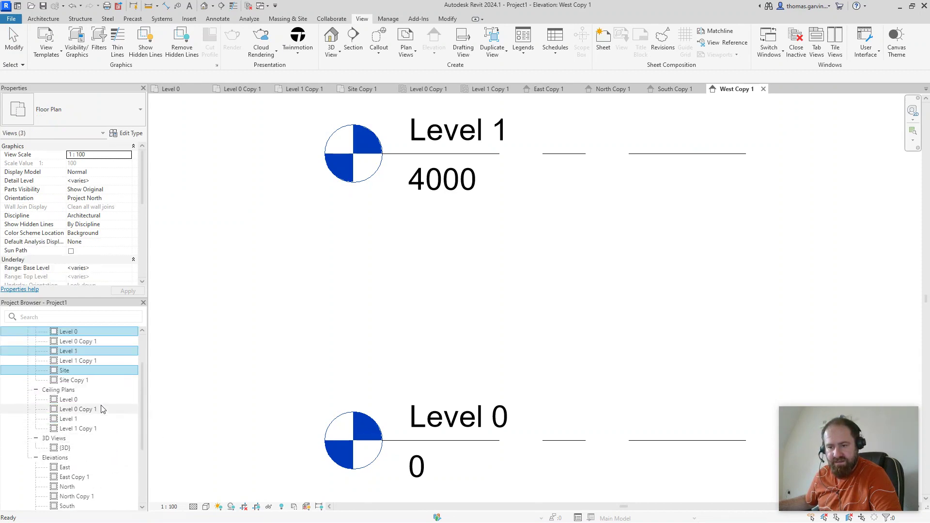
left_click(80, 400, "ctrl")
left_click(83, 419, "ctrl")
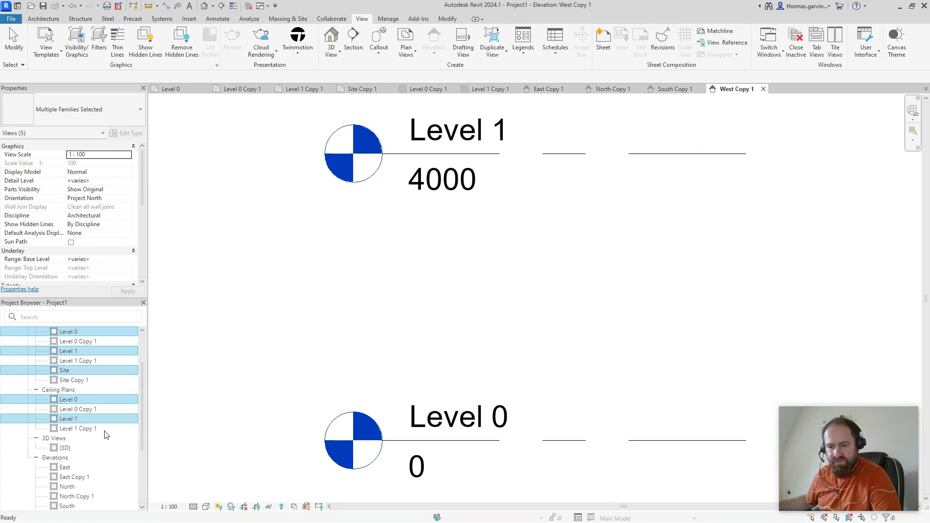
left_click(79, 448, "ctrl")
scroll(108, 476, "down", 2)
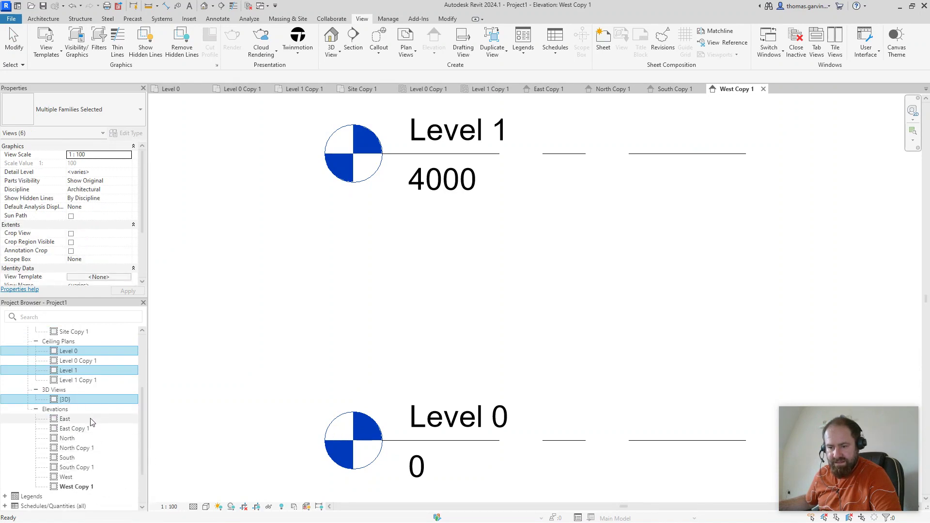
left_click(73, 419, "ctrl")
left_click(73, 438, "ctrl")
left_click(72, 457, "ctrl")
left_click(72, 477, "ctrl")
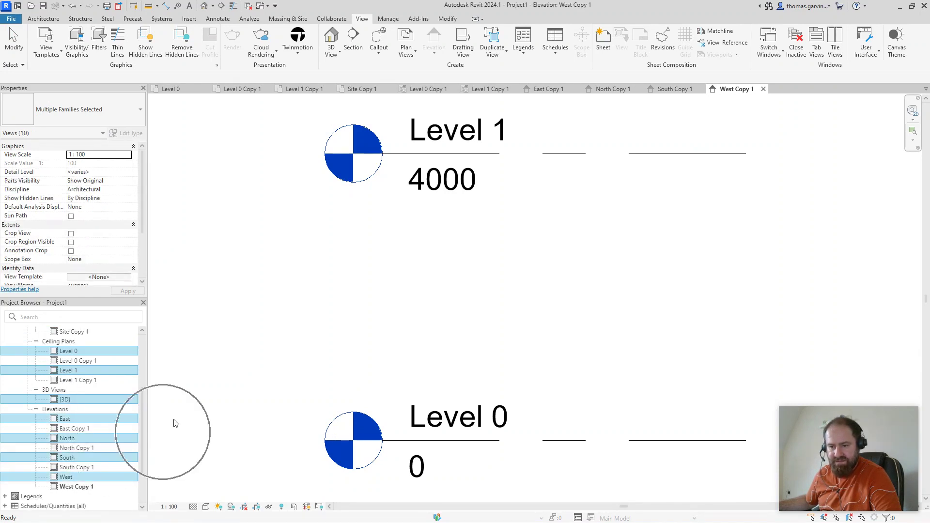
scroll(115, 238, "down", 3)
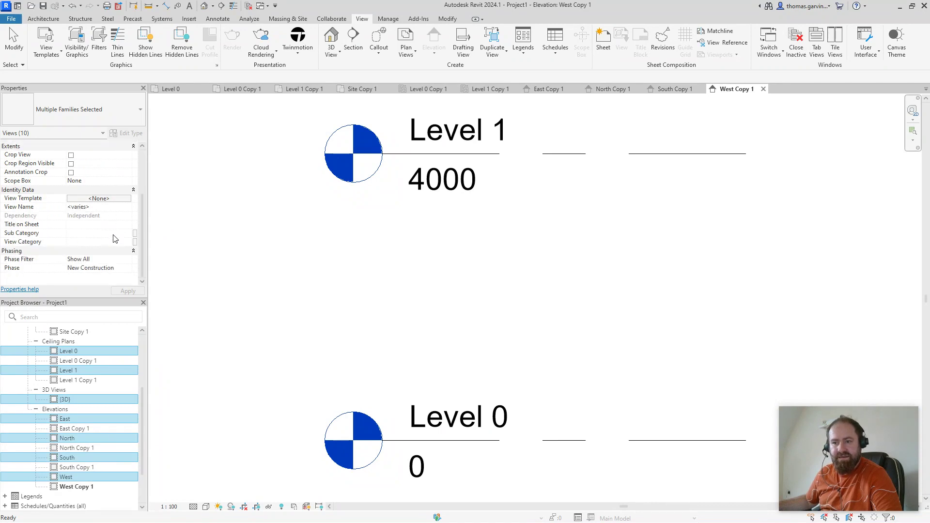
Step: Set the selected views' View Category to 01_WIP in Properties
left_click(89, 242)
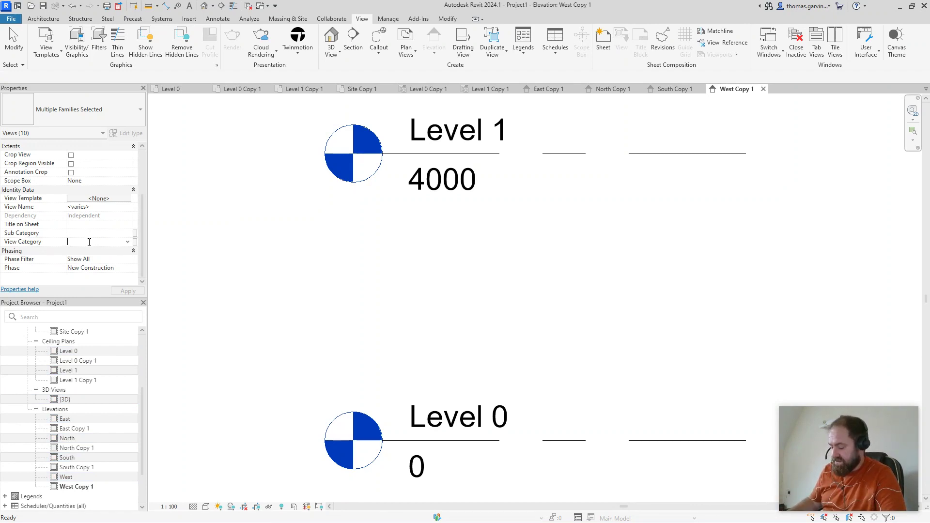
type("01_")
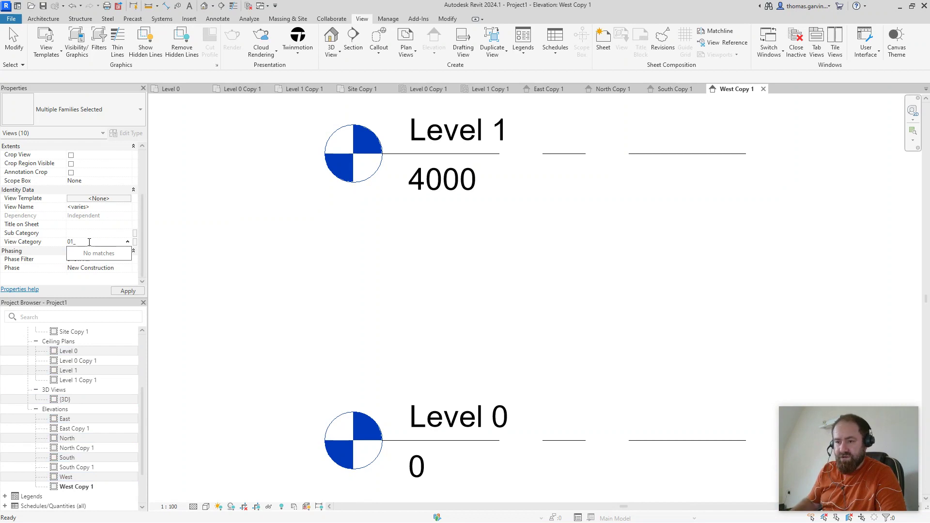
type("WIP")
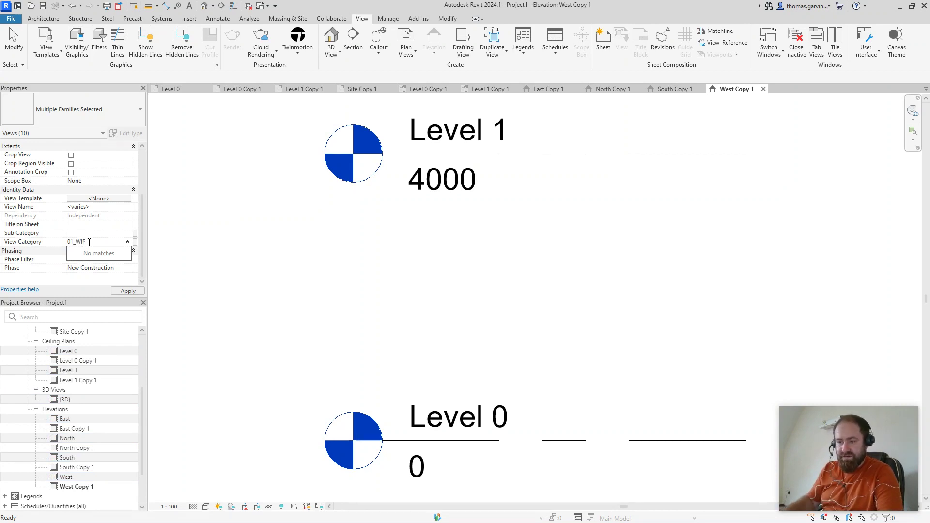
left_click(127, 291)
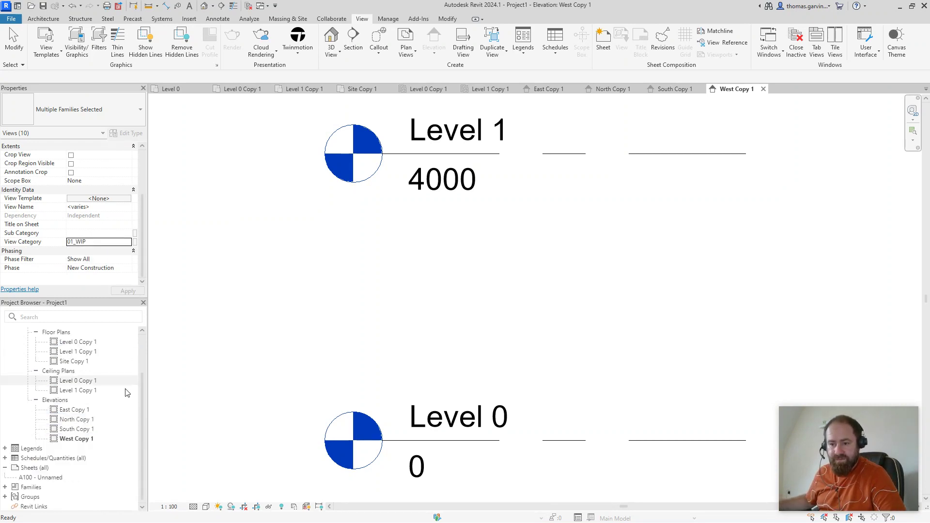
Step: Expand 01_WIP and its Floor Plans, Ceiling Plans, 3D Views and Elevations groups
scroll(73, 407, "up", 2)
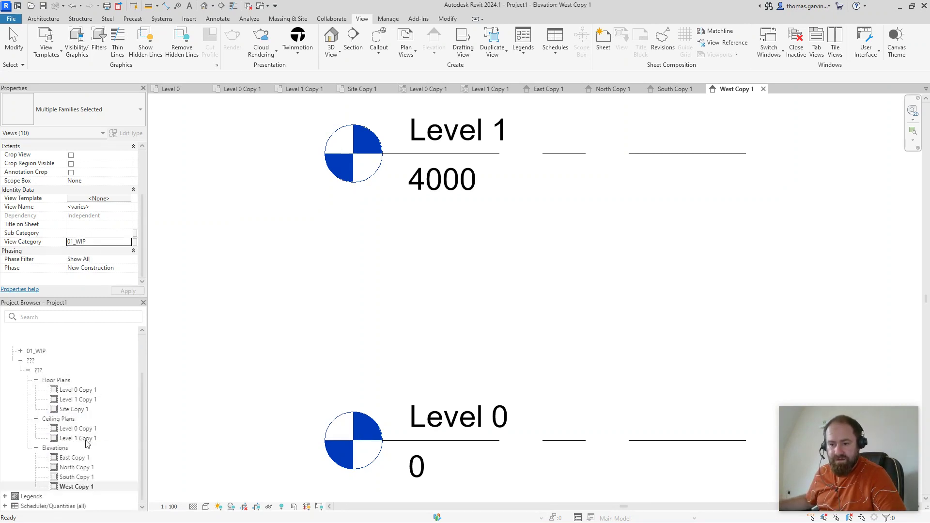
left_click(20, 352)
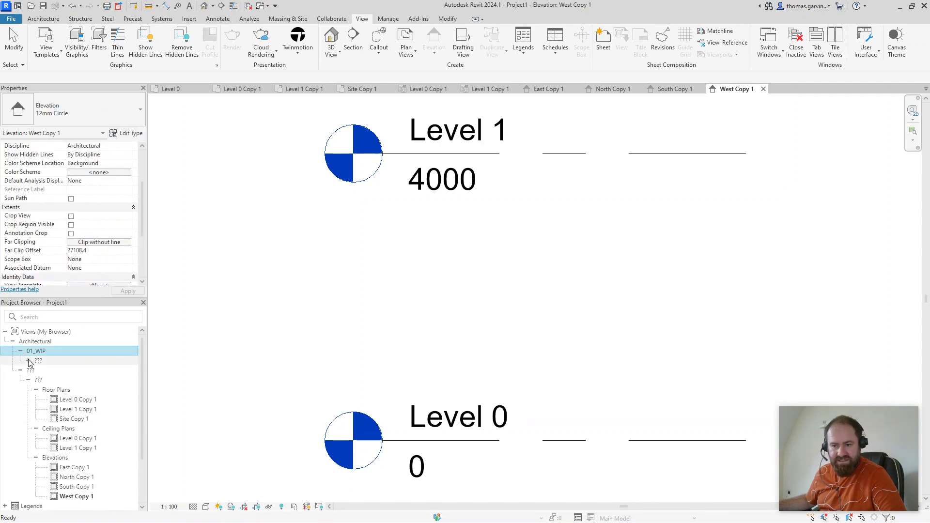
left_click(28, 361)
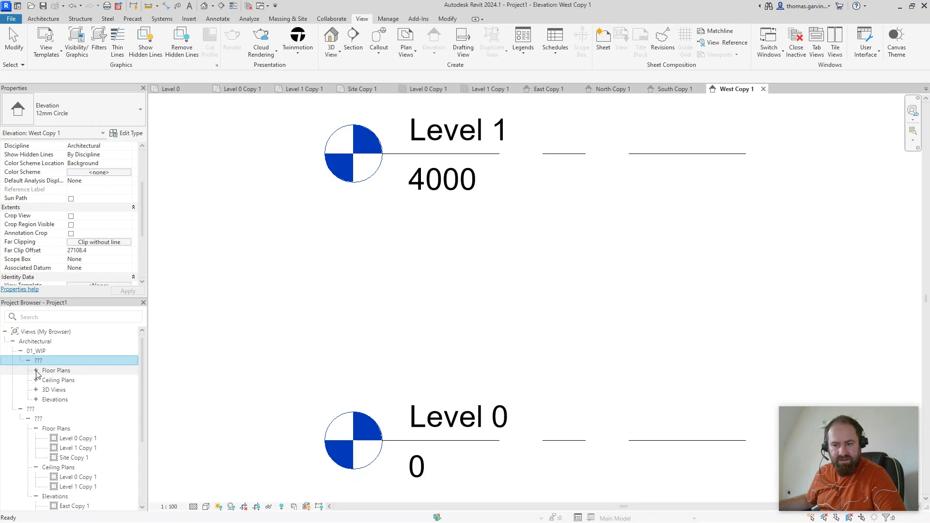
left_click(36, 371)
left_click(36, 410)
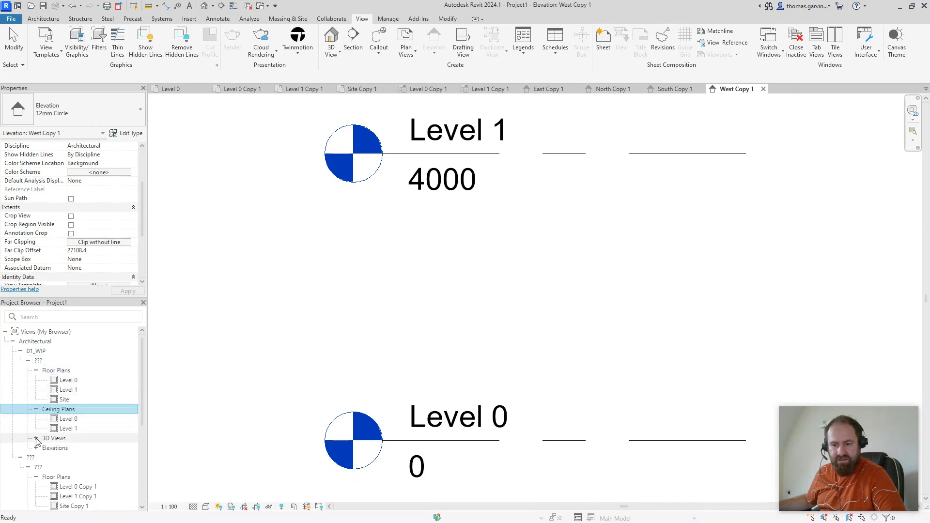
left_click(35, 439)
left_click(36, 458)
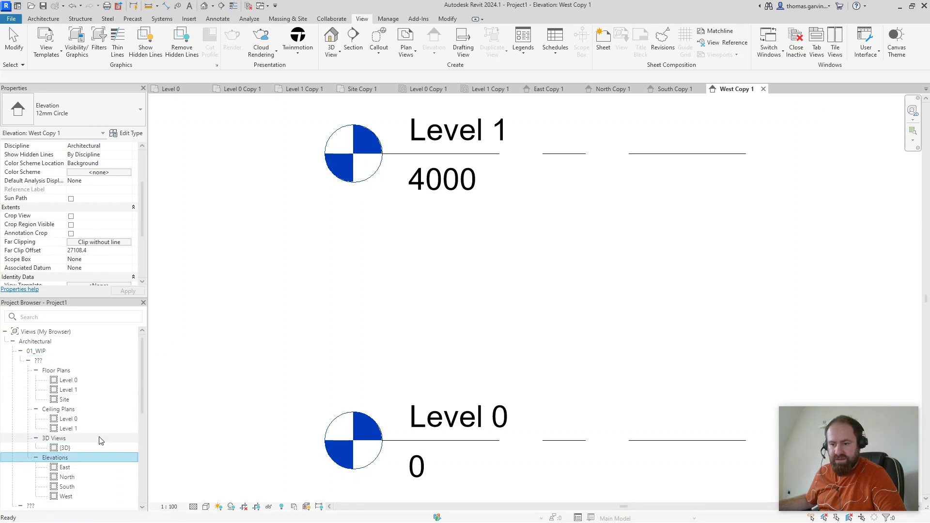
Step: Select the ten original views: Level 0, Level 1, Site, both ceiling plans, {3D}, four elevations
left_click(100, 381)
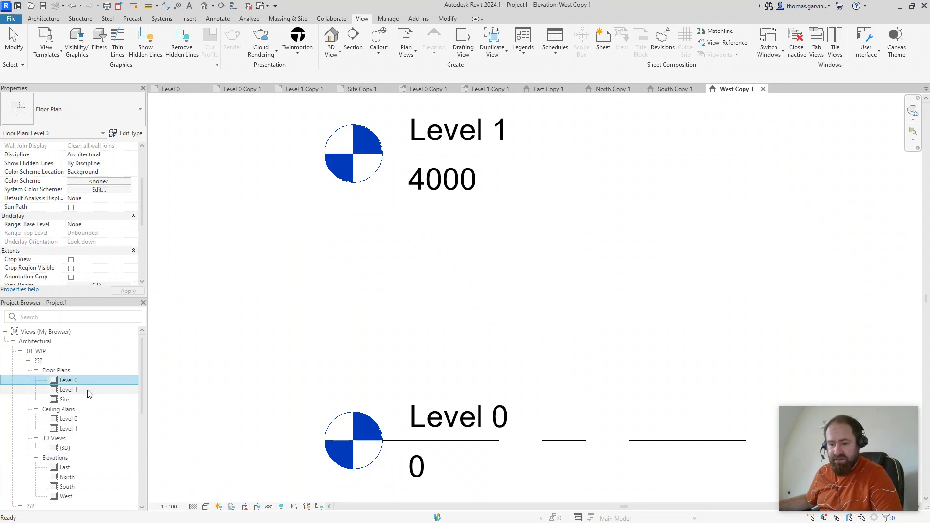
left_click(88, 391, "ctrl")
left_click(83, 400, "ctrl")
left_click(81, 419, "ctrl")
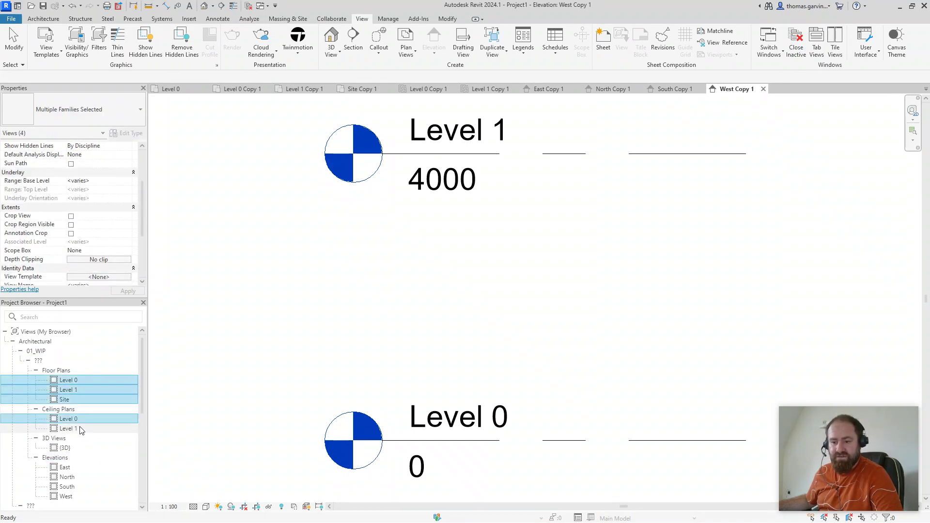
left_click(82, 429, "ctrl")
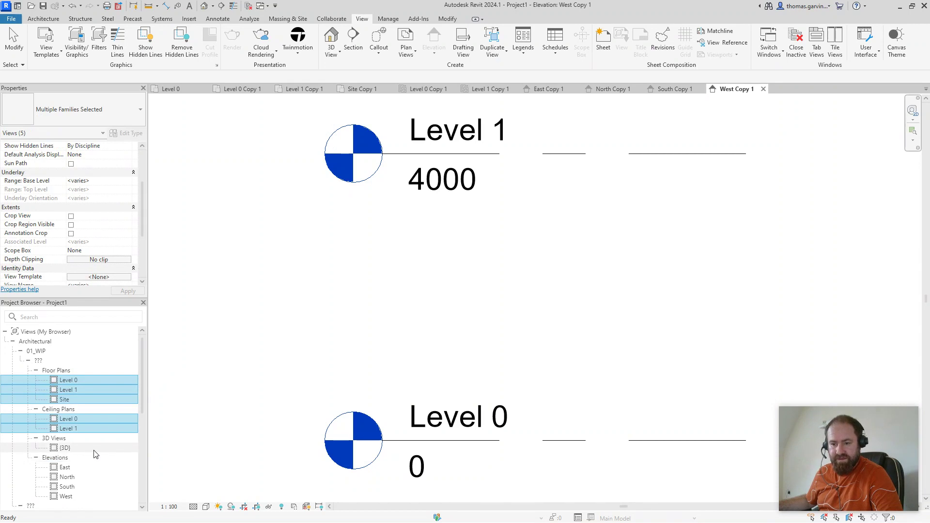
left_click(94, 449, "ctrl")
left_click(87, 468, "ctrl")
left_click(88, 478, "ctrl")
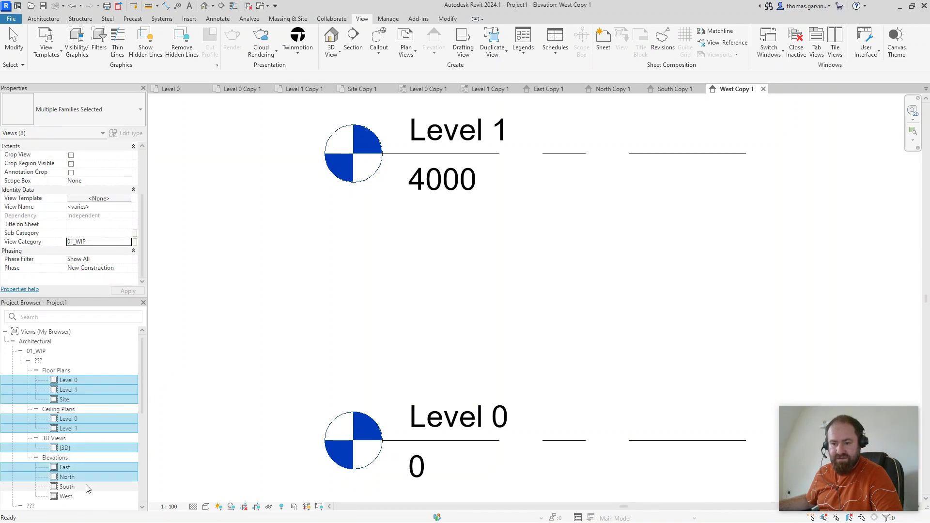
left_click(88, 488, "ctrl")
left_click(88, 497, "ctrl")
scroll(110, 407, "down", 3)
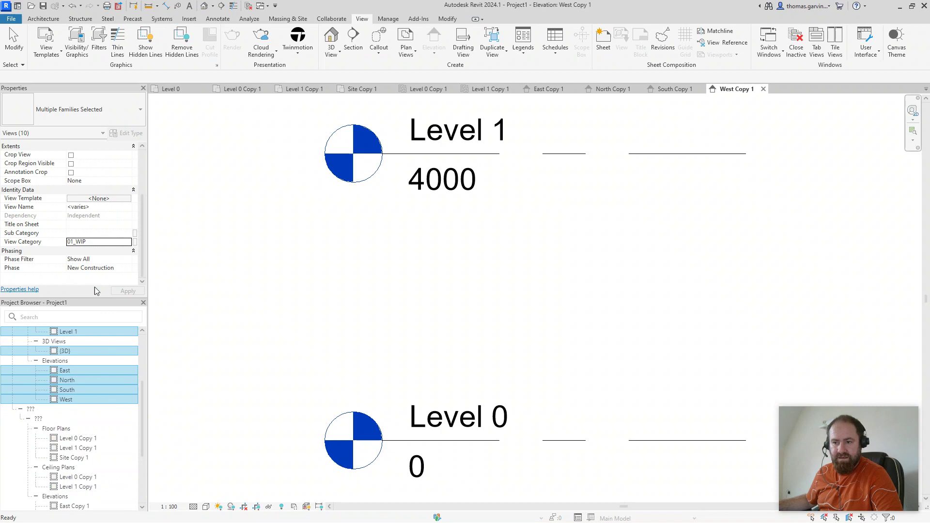
Step: Set the selected views' Sub Category to New Construction and apply it
left_click(96, 233)
type("New")
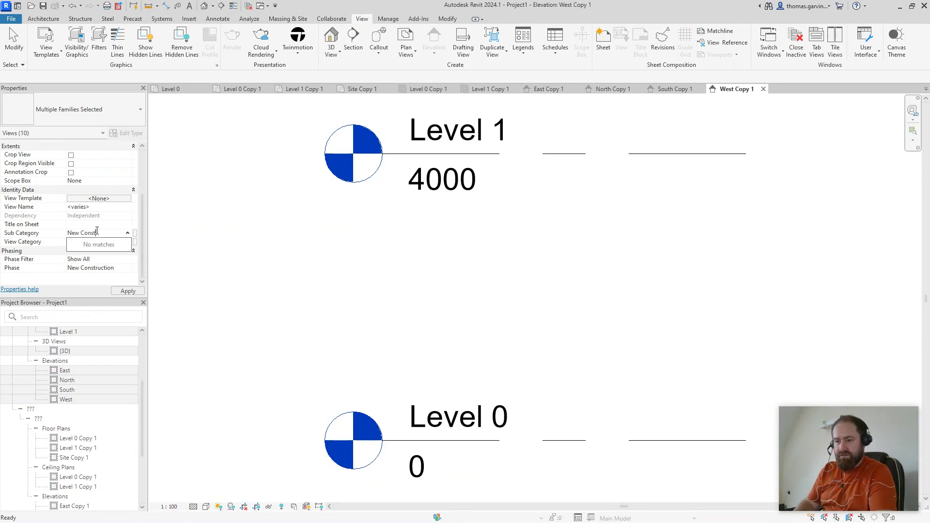
type("Construction")
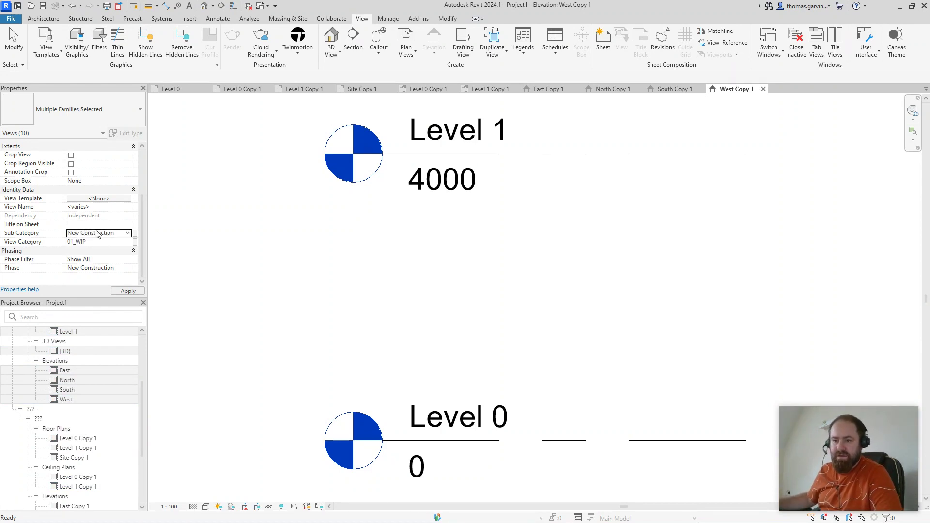
left_click(129, 292)
scroll(100, 427, "up", 2)
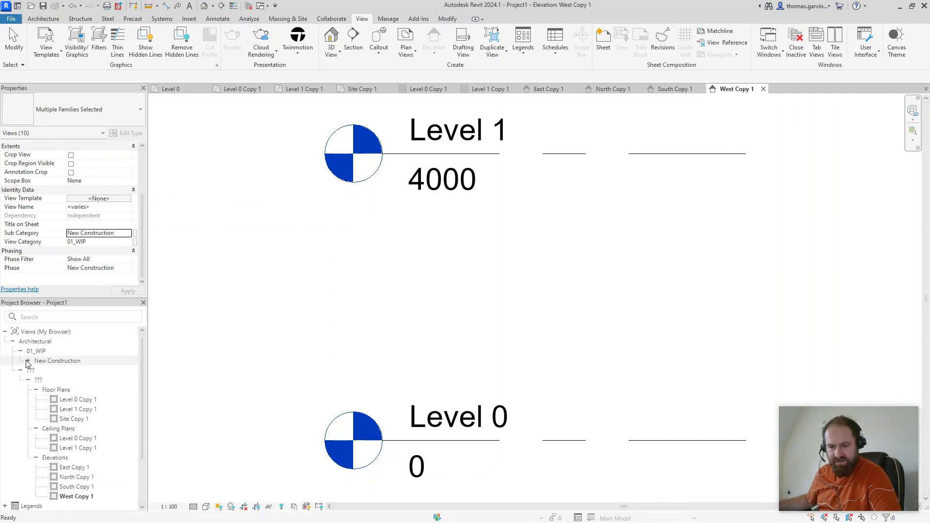
Step: Expand New Construction under 01_WIP and its Floor Plans group
double_click(51, 361)
left_click(48, 371)
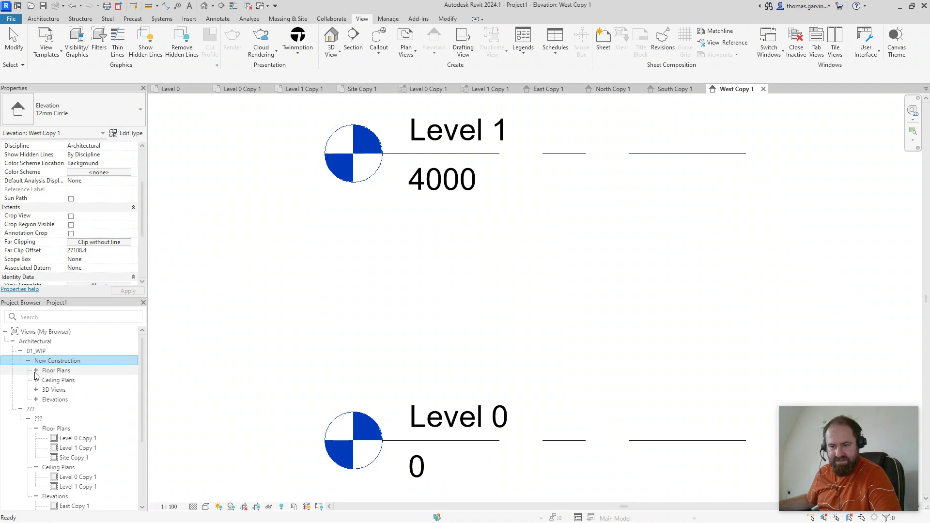
left_click(36, 371)
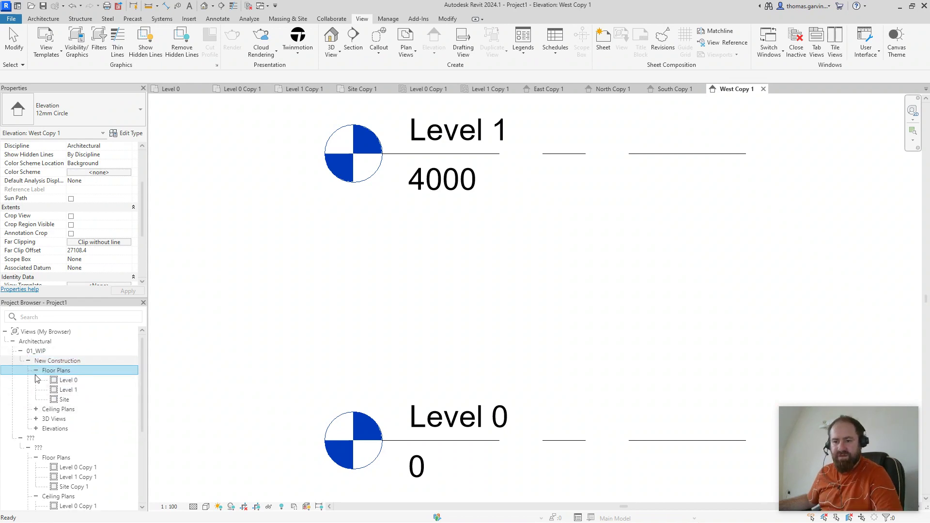
scroll(68, 396, "down", 4)
scroll(87, 391, "up", 1)
Step: Select the nine Copy 1 views: three floor plans, two ceiling plans, four elevations
left_click(88, 392)
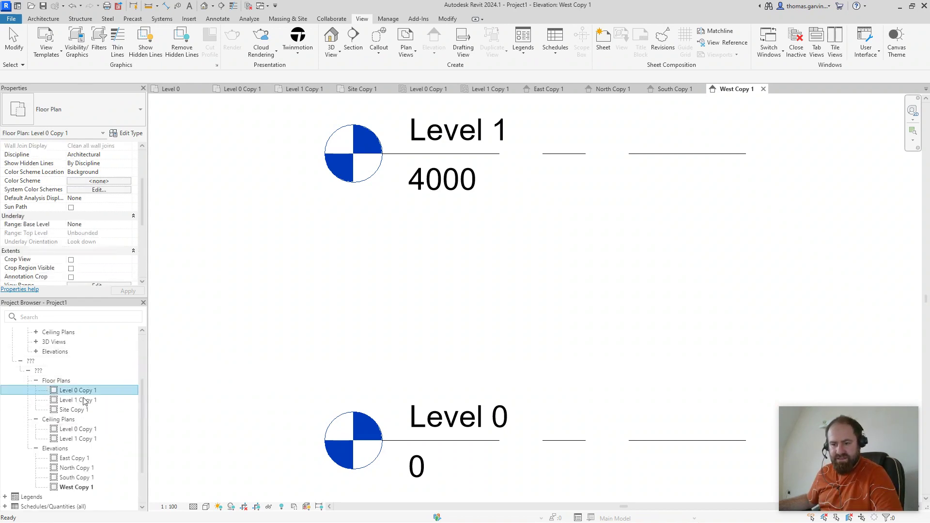
left_click(86, 400, "ctrl")
left_click(84, 410, "ctrl")
left_click(88, 430, "ctrl")
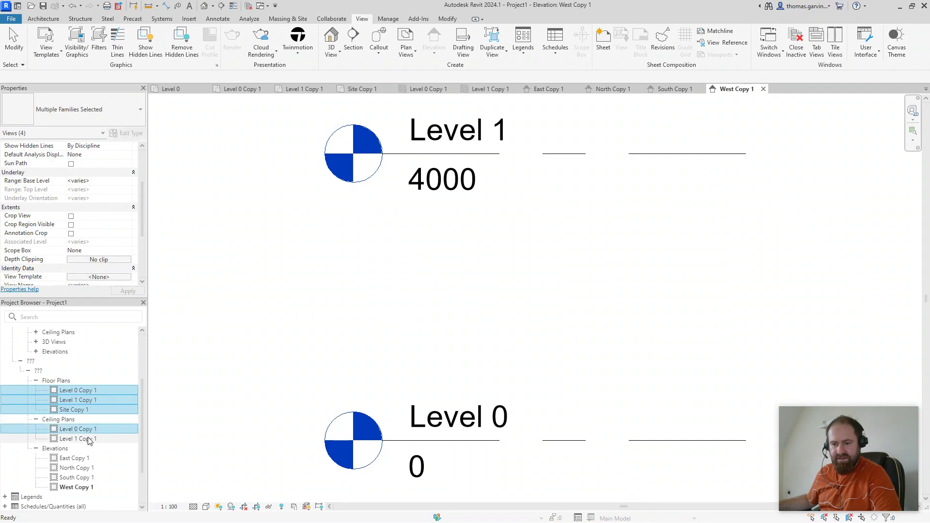
left_click(87, 439, "ctrl")
left_click(88, 460, "ctrl")
left_click(89, 468, "ctrl")
left_click(87, 478, "ctrl")
left_click(87, 487, "ctrl")
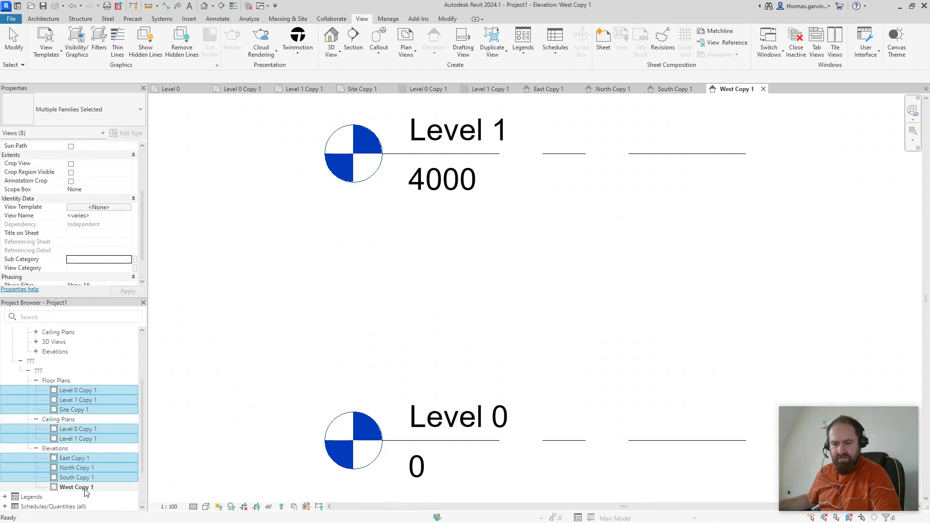
scroll(103, 260, "down", 1)
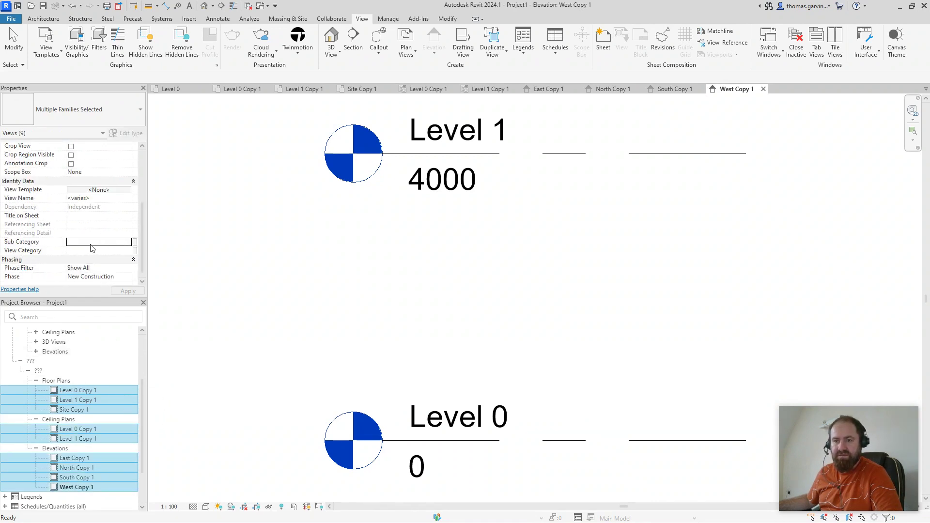
Step: Set the selected Copy 1 views' View Category to 02_Planning and apply it
left_click(109, 253)
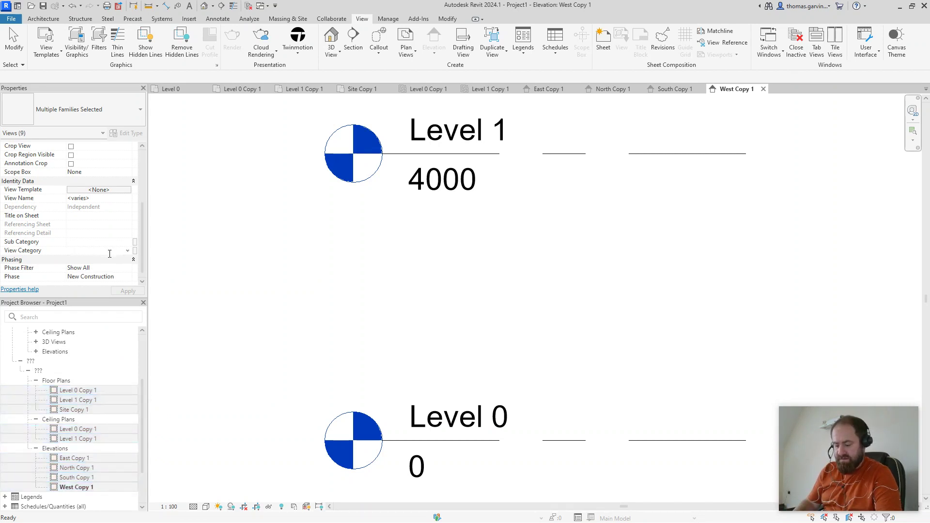
type("02")
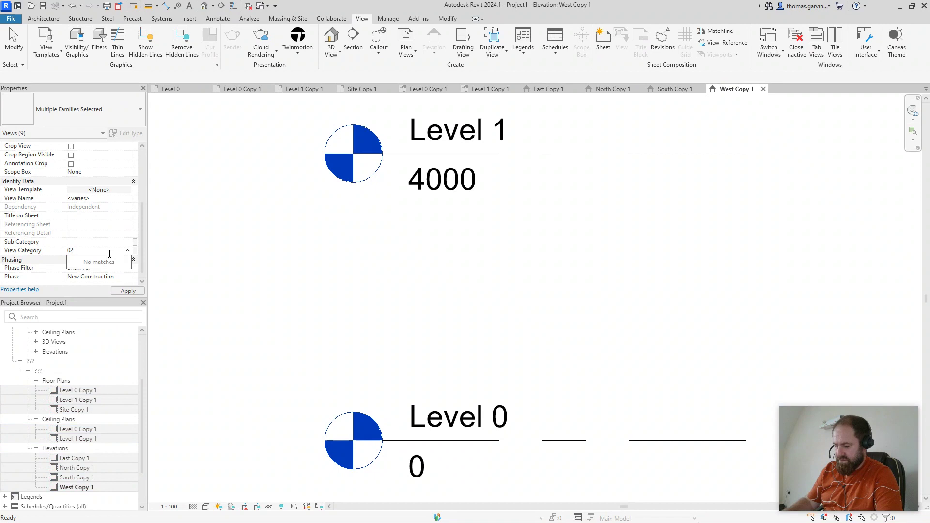
type("_Planni")
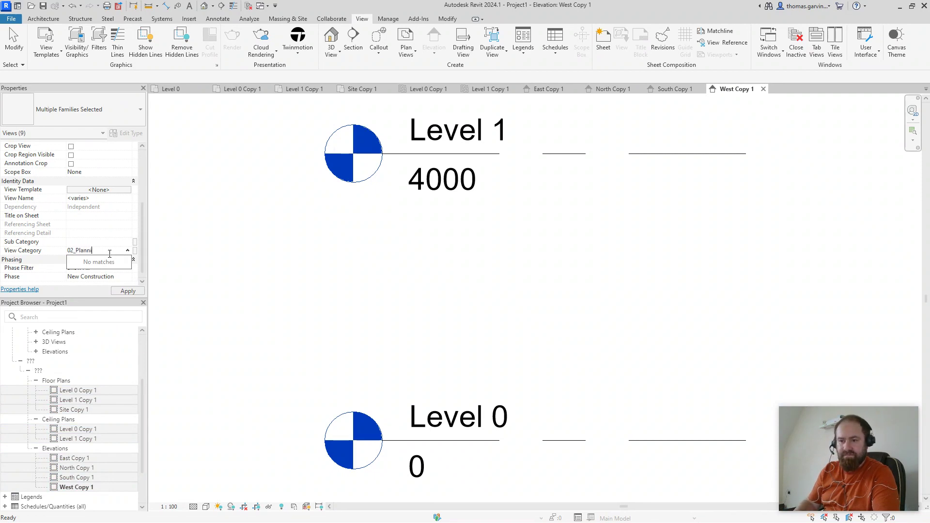
type("ng")
left_click(129, 292)
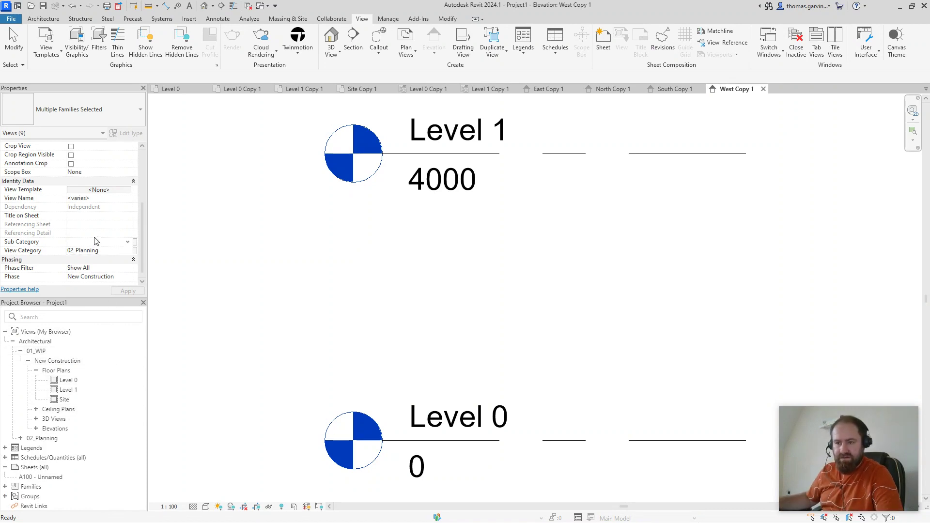
scroll(129, 246, "down", 1)
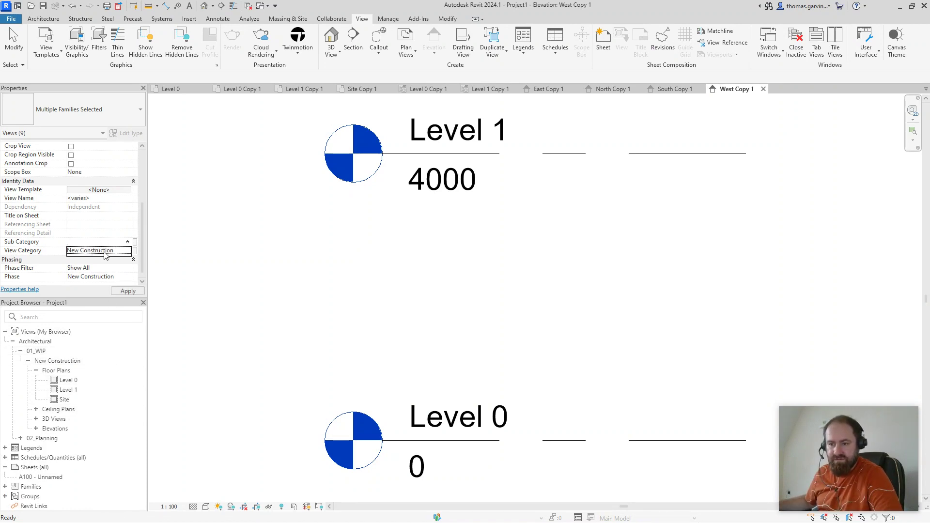
scroll(106, 256, "up", 1)
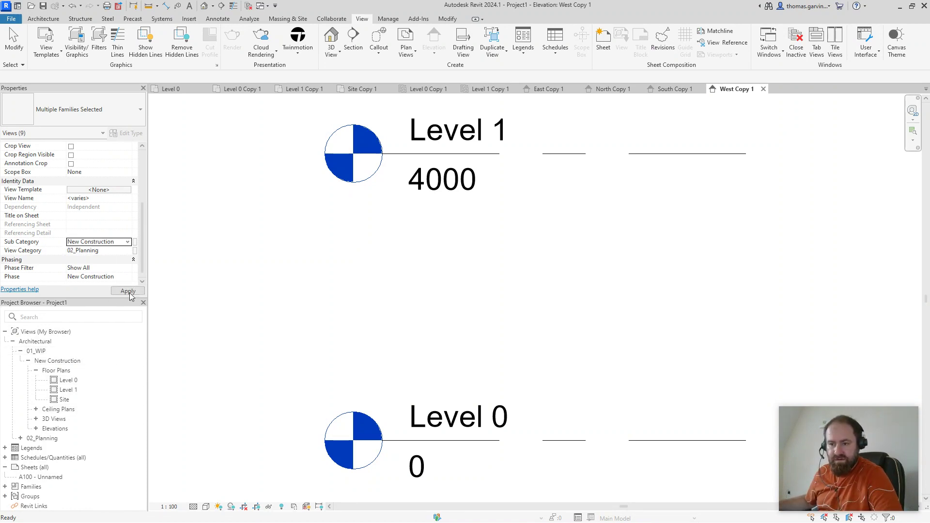
Step: Re-expand 01_WIP, expand 02_Planning > New Construction to check the Copy 1 views, then collapse it
double_click(22, 353)
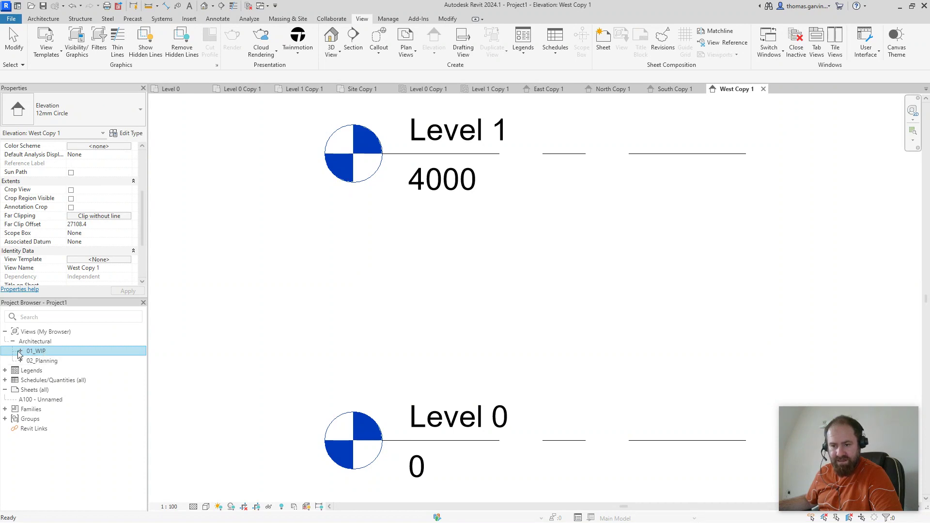
left_click(21, 351)
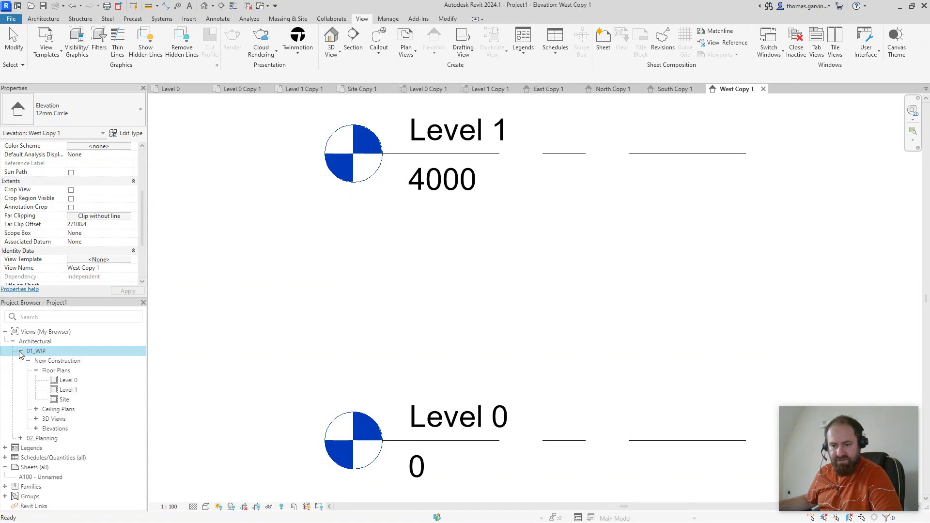
left_click(20, 438)
left_click(28, 448)
left_click(78, 381)
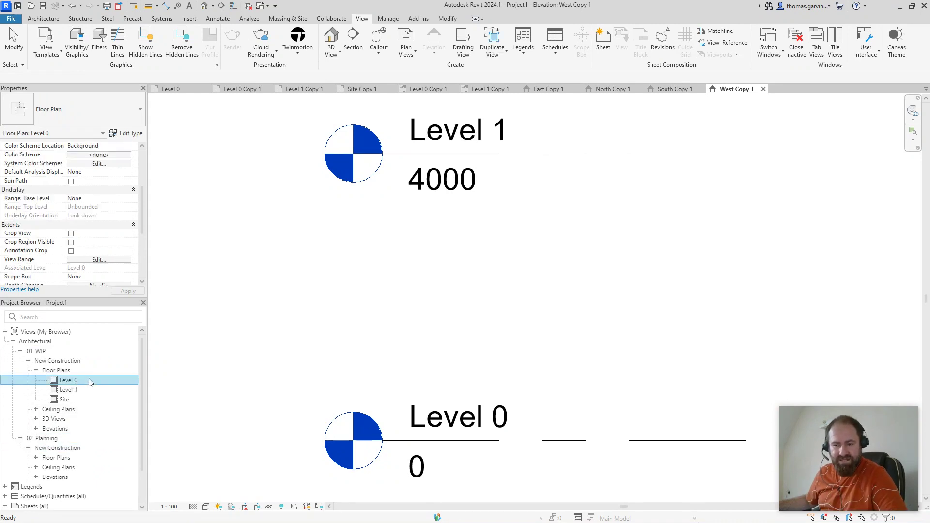
scroll(86, 373, "down", 2)
left_click(78, 342)
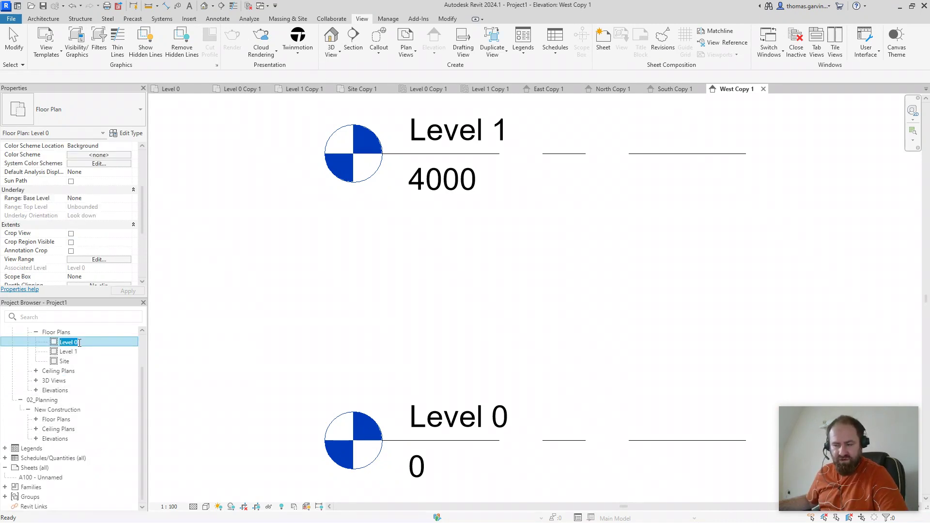
key("Escape")
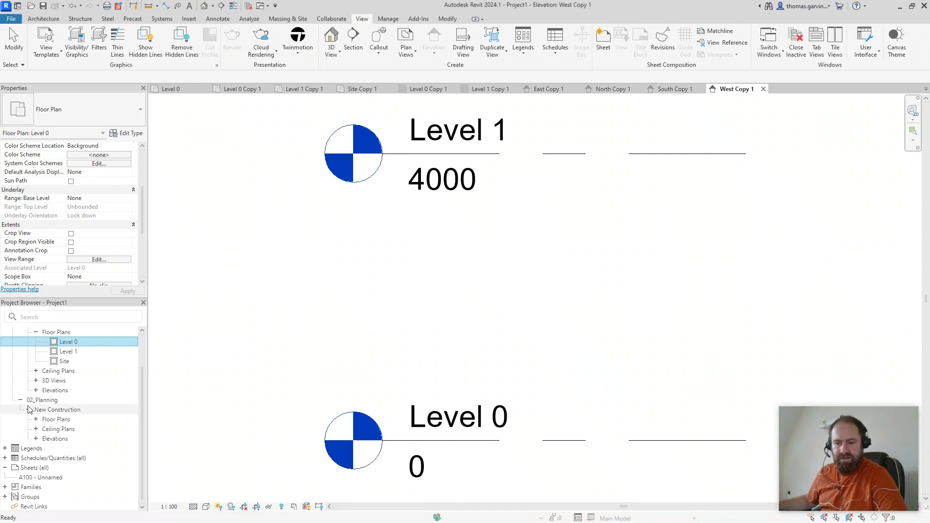
left_click(29, 412)
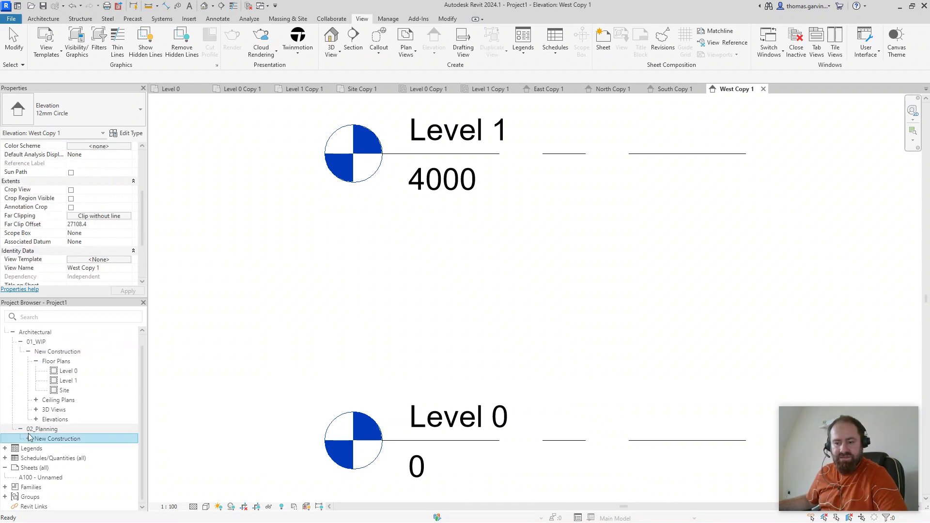